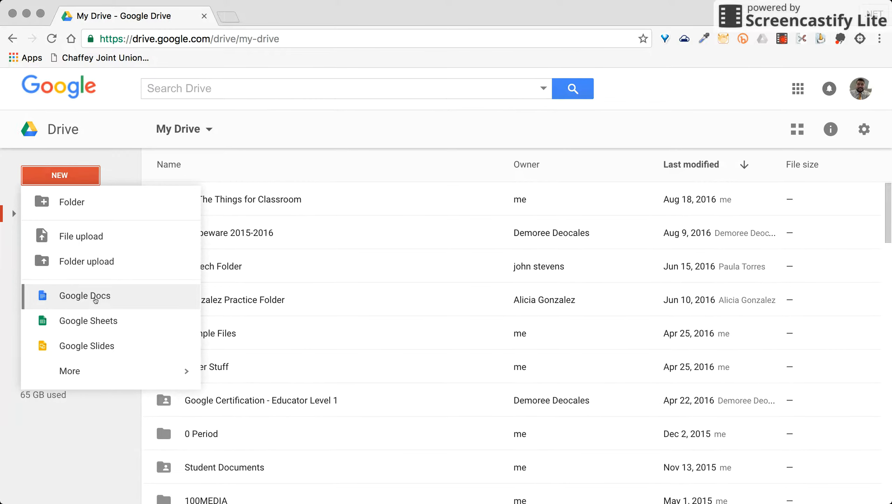
- Create a blank Google Docs document from Drive's NEW menu
left_click(95, 298)
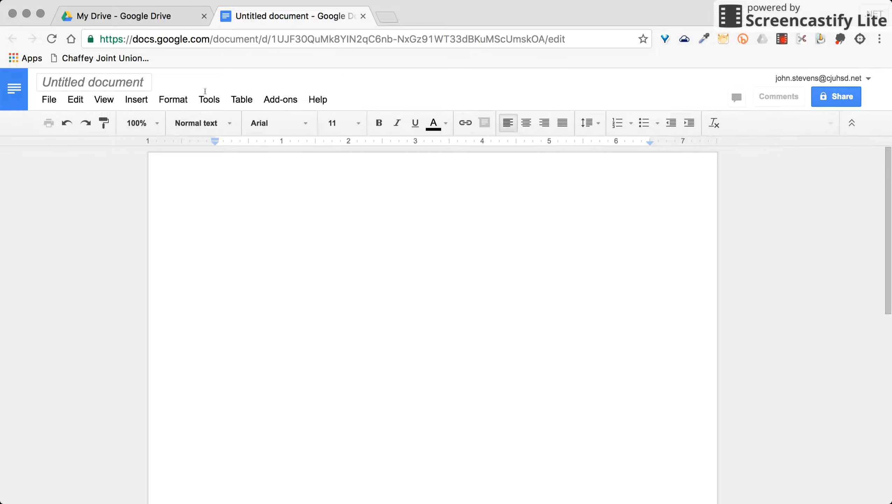
- Rename the untitled document to 'Running Journal'
left_click(132, 83)
type("Running Journal Templ")
key("BackSpace")
key("BackSpace")
key("BackSpace")
key("BackSpace")
key("BackSpace")
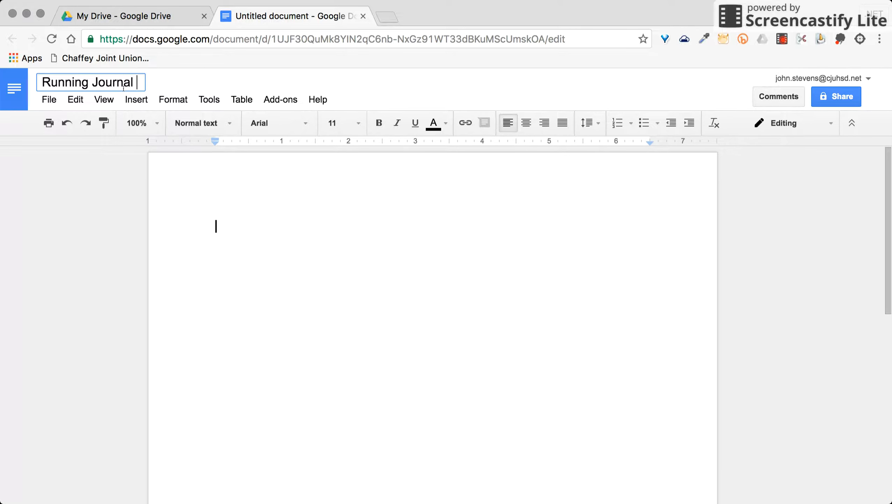
key("BackSpace")
left_click(234, 234)
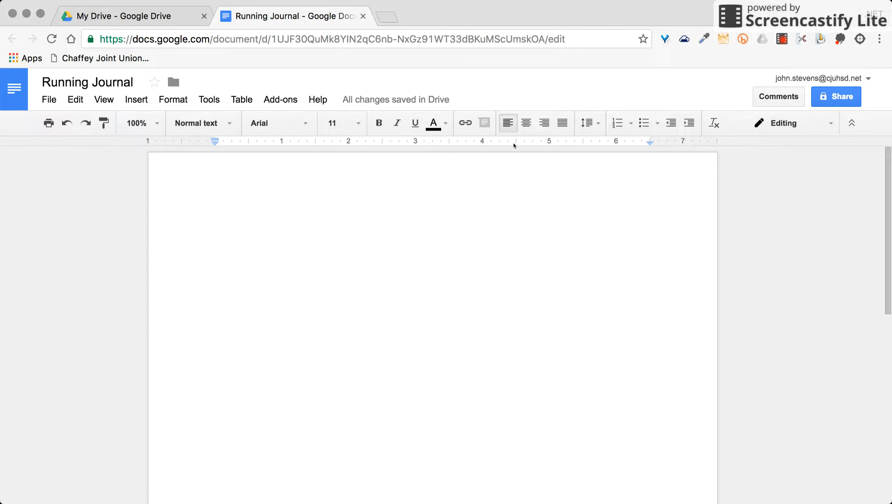
- Type a centred 'Running Journal' heading above 'Please use this document to complete all daily journal entries.'
key("super+shift+e")
type("Running Journal")
key("Return")
key("Return")
type("Please use this document to complete all daily journal entries.")
- Enlarge the Running Journal heading to font size 30, then select all the text
triple_click(421, 226)
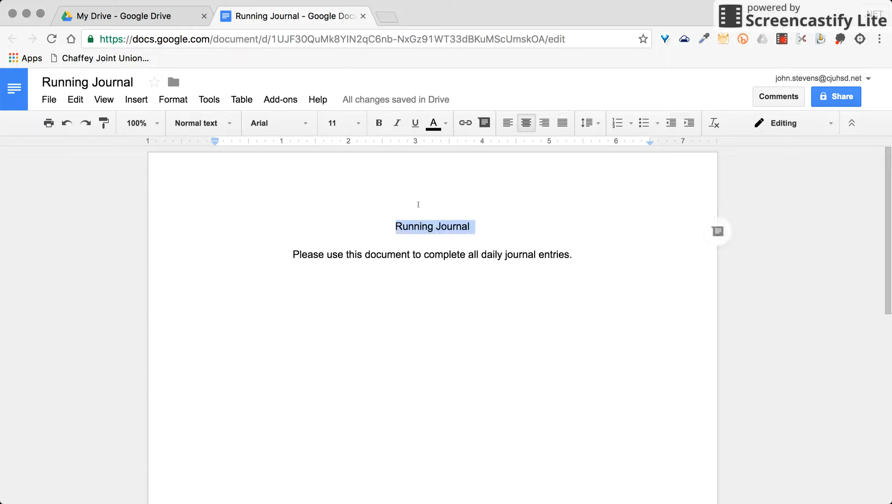
left_click(357, 124)
left_click(366, 297)
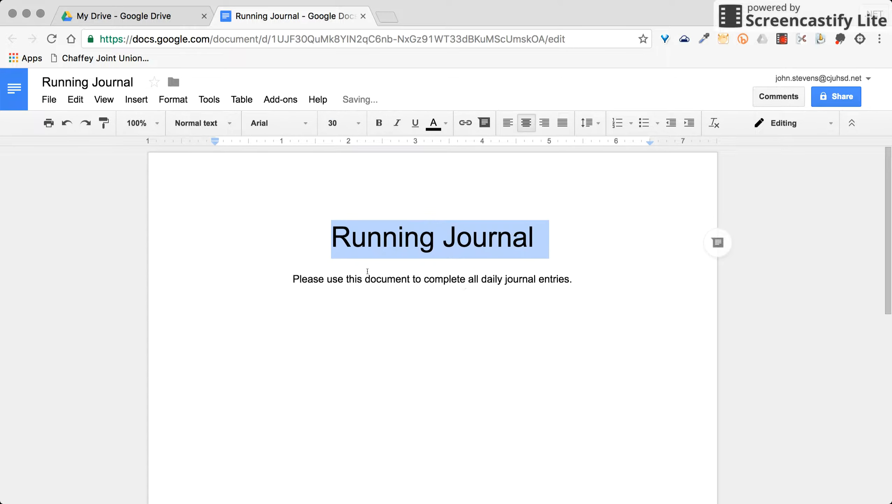
left_click(465, 291)
left_click_drag(580, 282, 286, 279)
key("super+a")
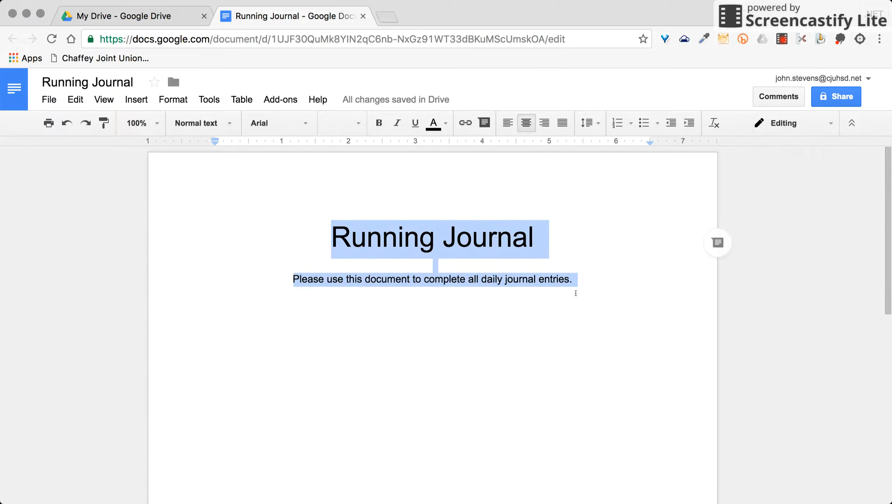
- Set all the journal text in Syncopate and add an empty left-aligned line below it
left_click(303, 123)
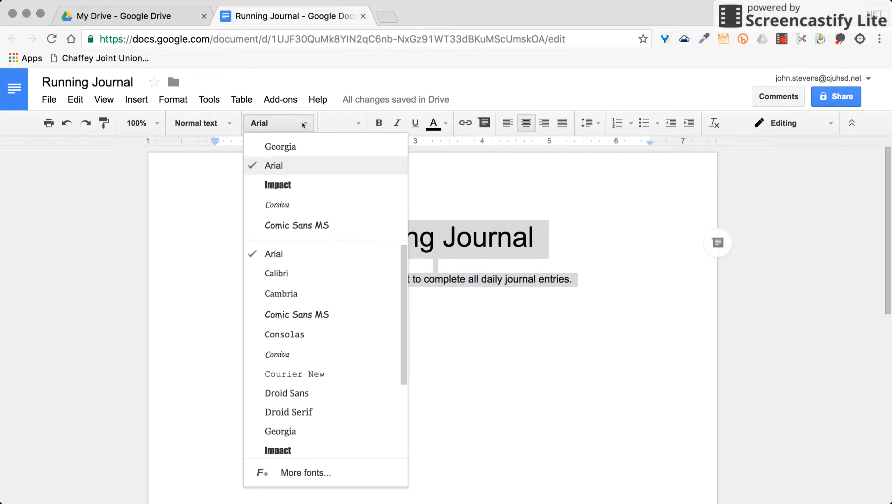
scroll(329, 407, "down", 4)
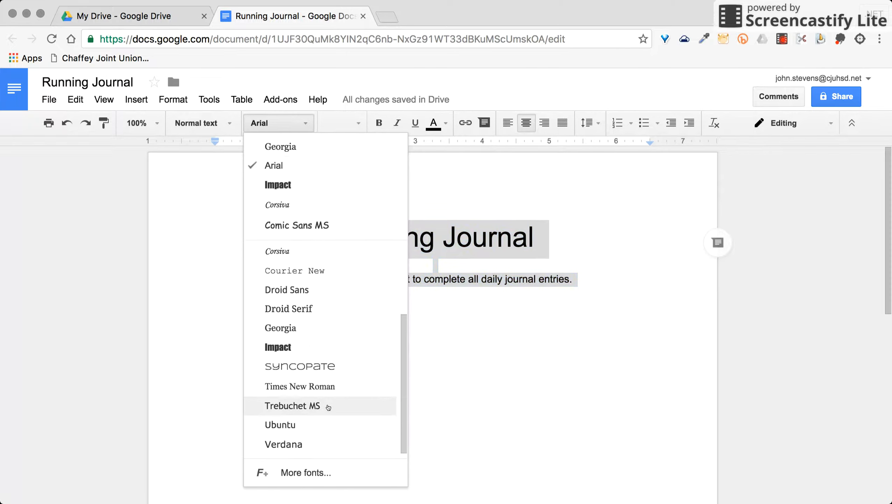
left_click(331, 367)
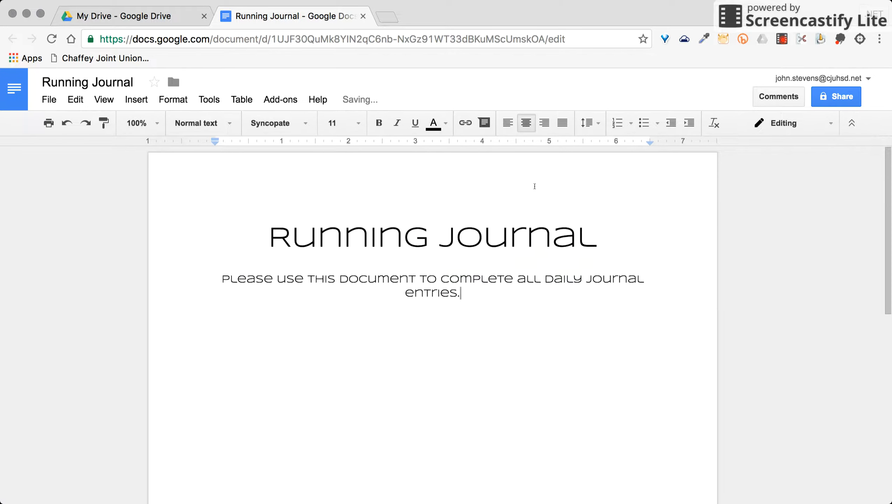
key("Return")
key("super+shift+l")
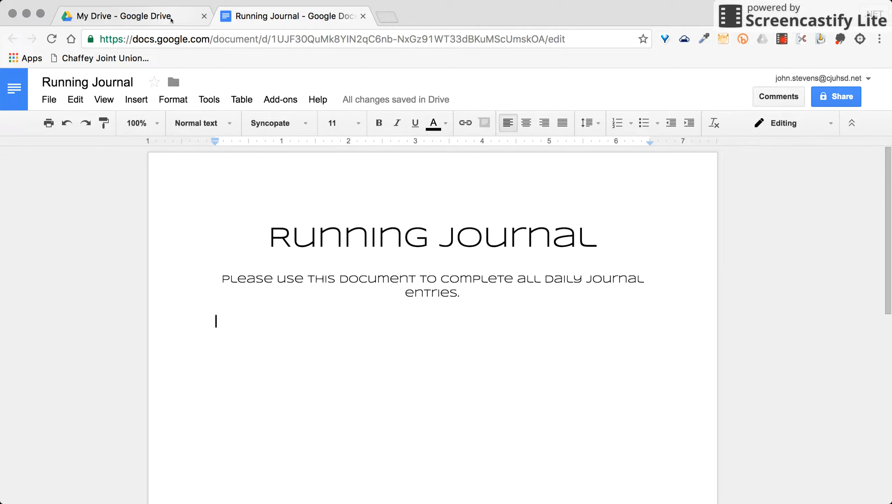
left_click(171, 19)
- Create a folder named 'Running Journal Master' in My Drive
left_click(63, 184)
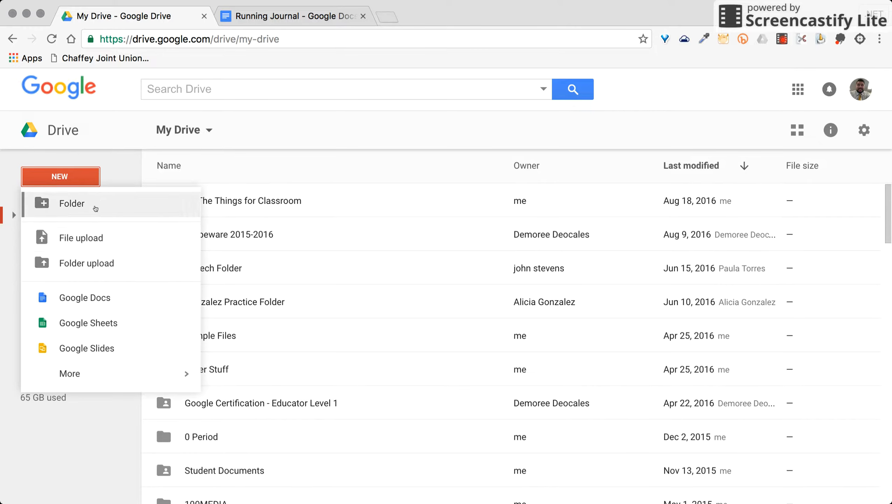
left_click(72, 203)
type("Ru")
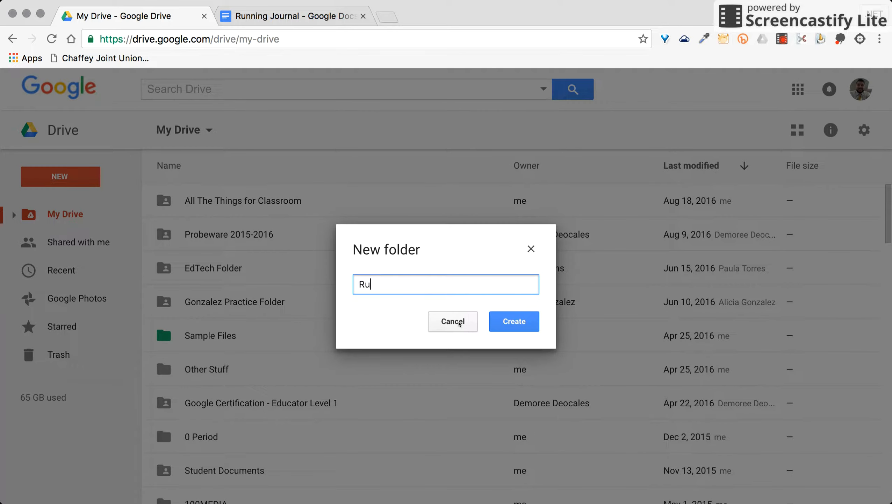
type("nning Journal Master")
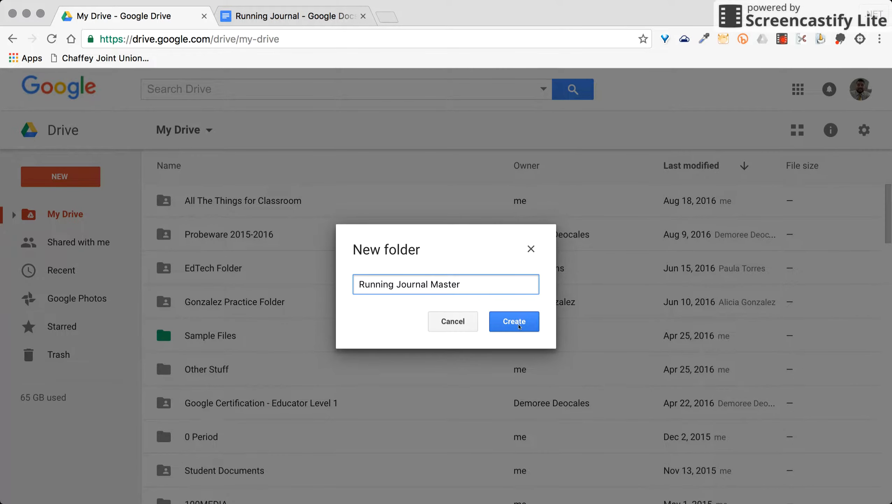
key("Return")
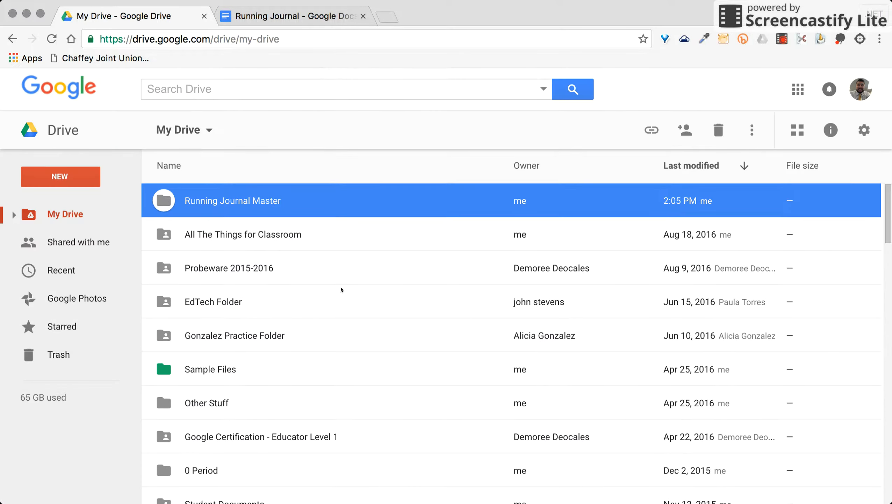
- Move the Running Journal document into Running Journal Master and open that folder
left_click(14, 215)
scroll(301, 266, "down", 15)
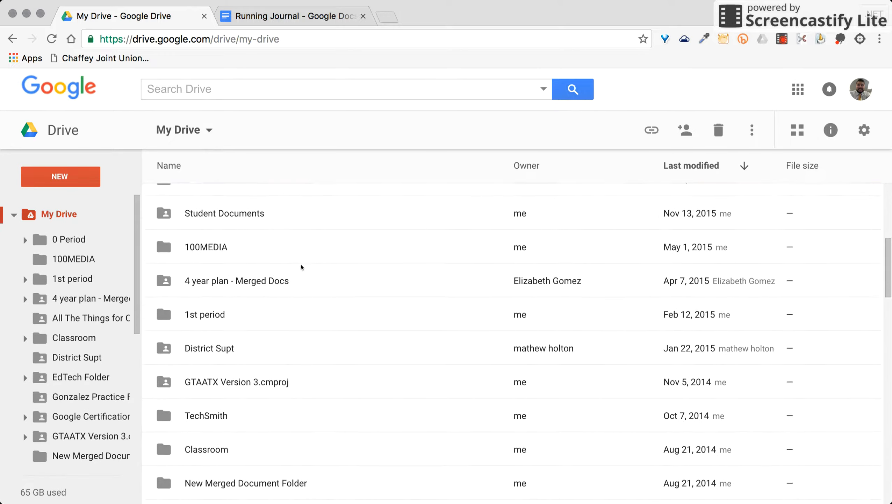
scroll(85, 352, "down", 5)
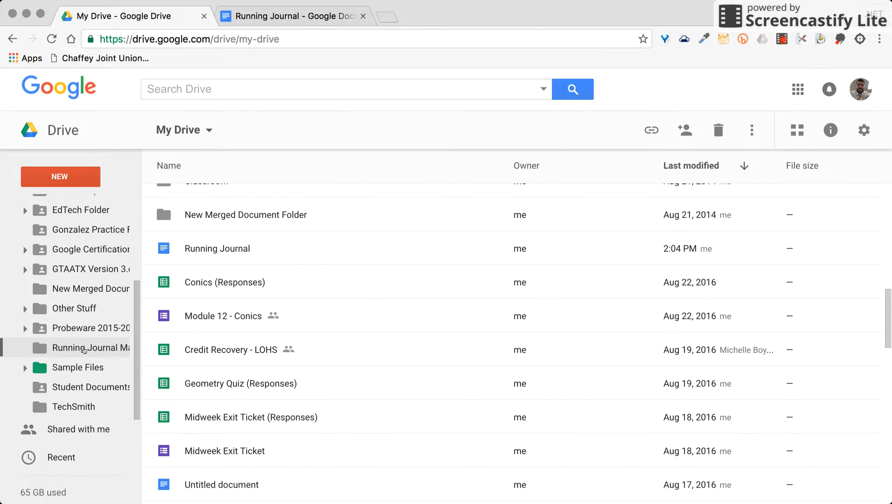
left_click(222, 249)
left_click_drag(144, 287, 98, 331)
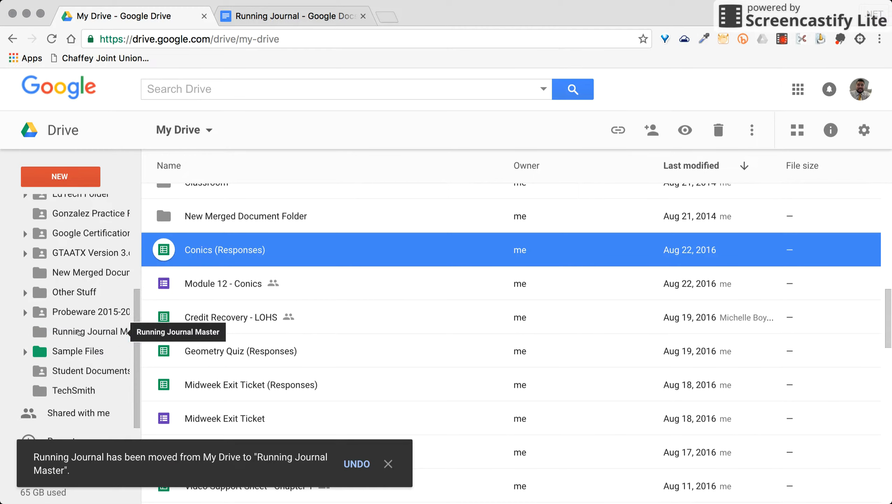
left_click(80, 332)
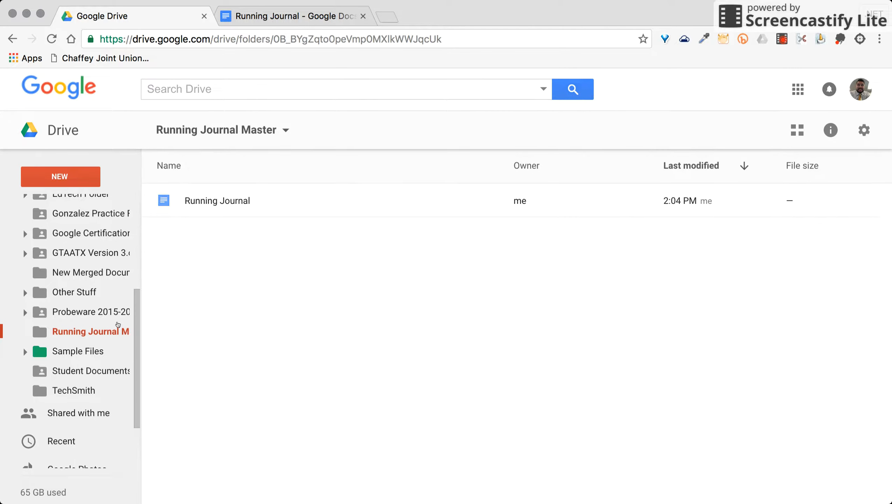
left_click(70, 180)
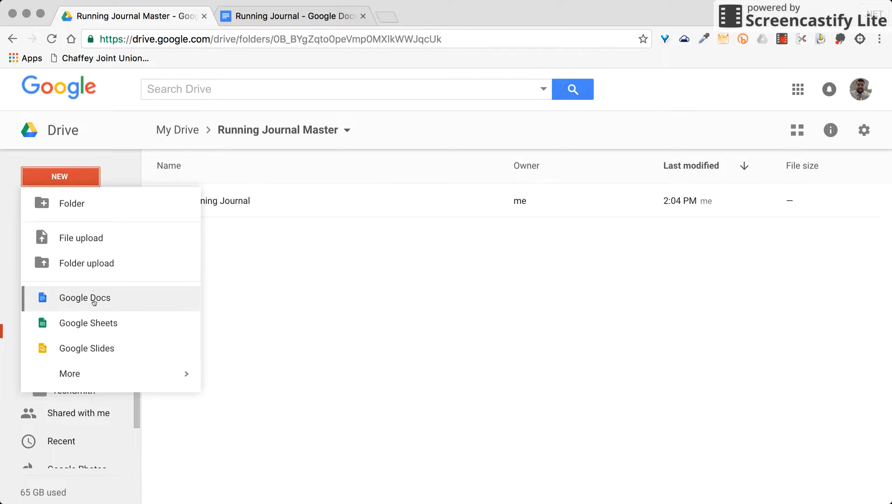
- Create a 'Student Journals' folder inside Running Journal Master
left_click(95, 204)
type("Student")
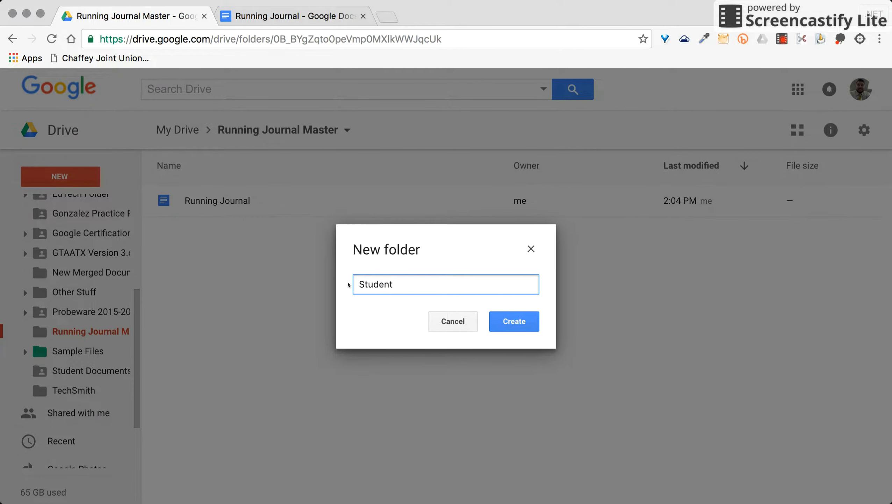
type(" Journals")
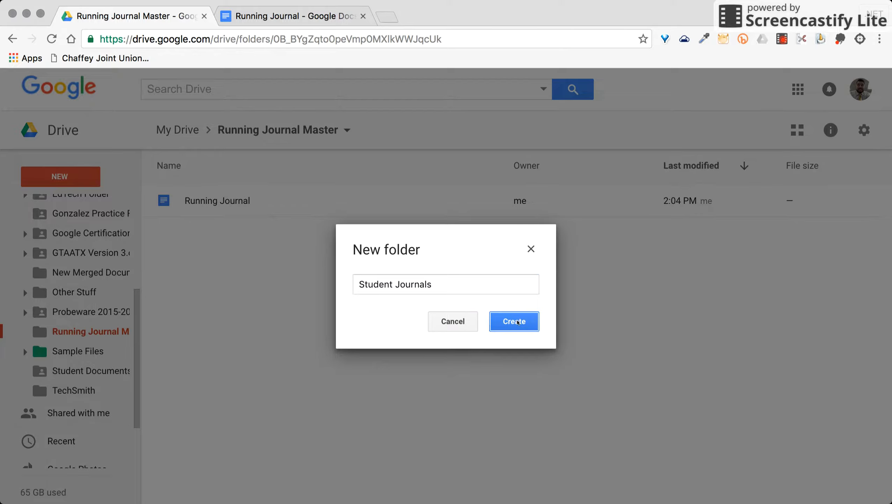
left_click(517, 321)
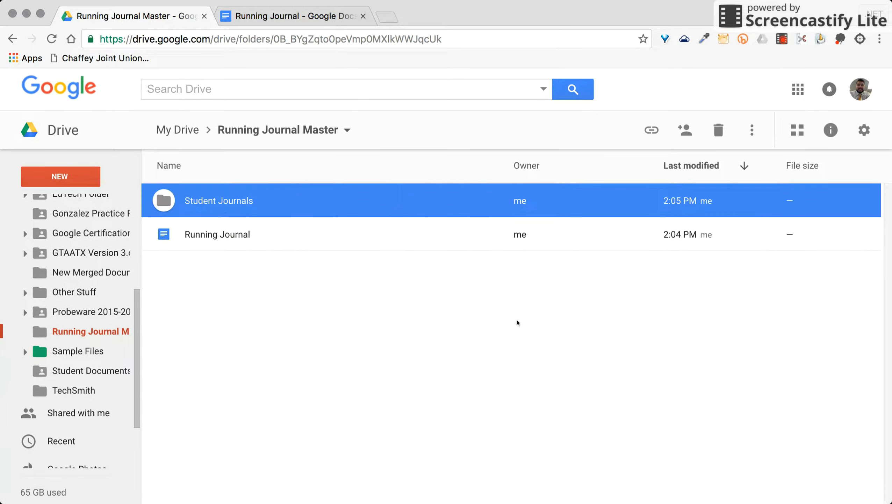
left_click(505, 297)
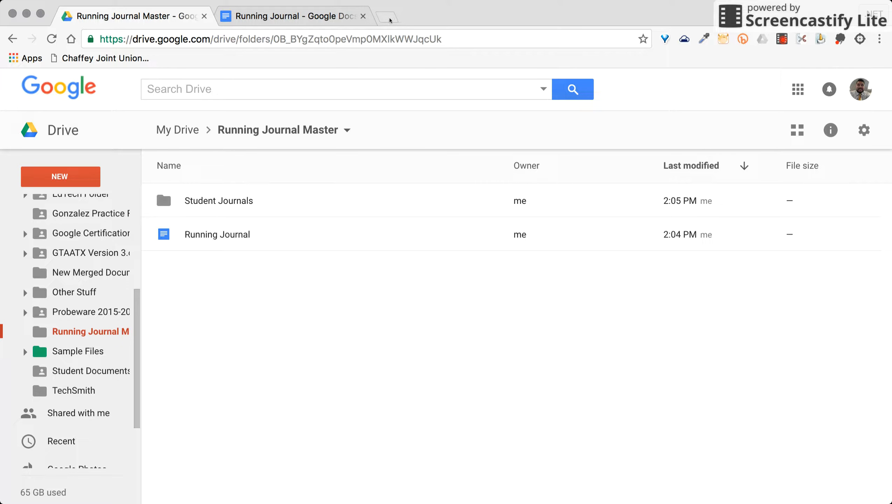
- Start a new Google Form from the NEW menu
left_click(76, 175)
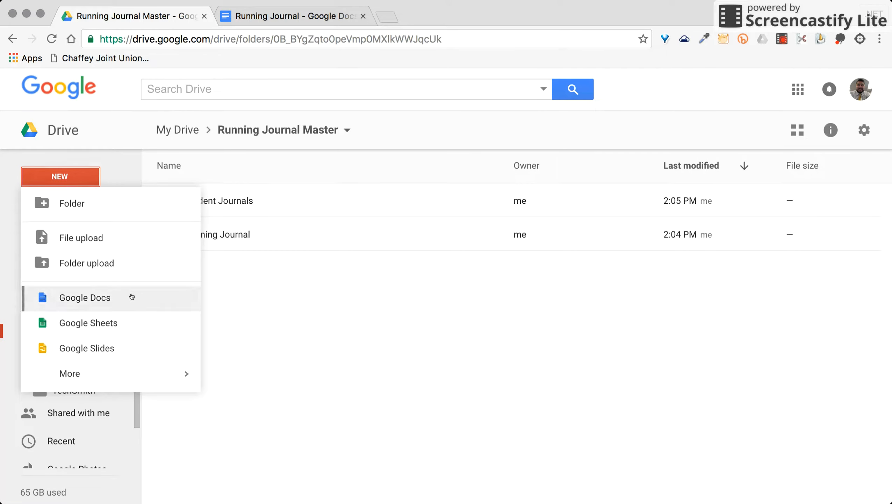
mouse_move(131, 370)
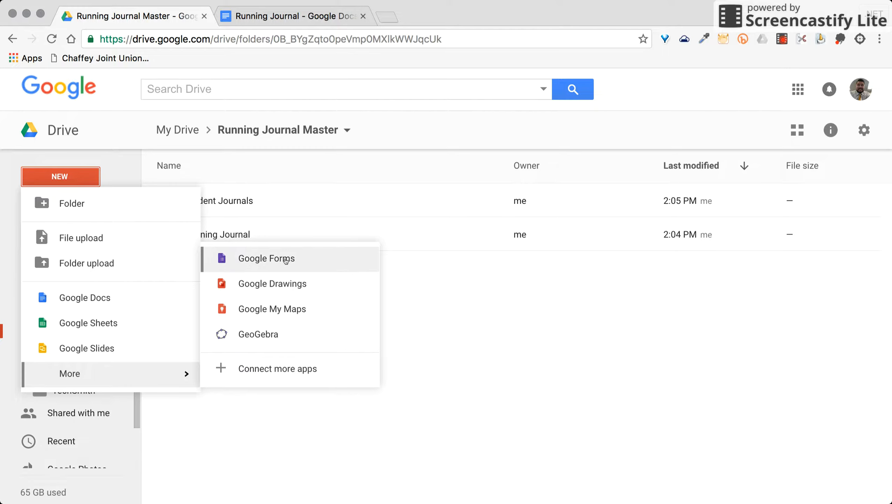
left_click(285, 259)
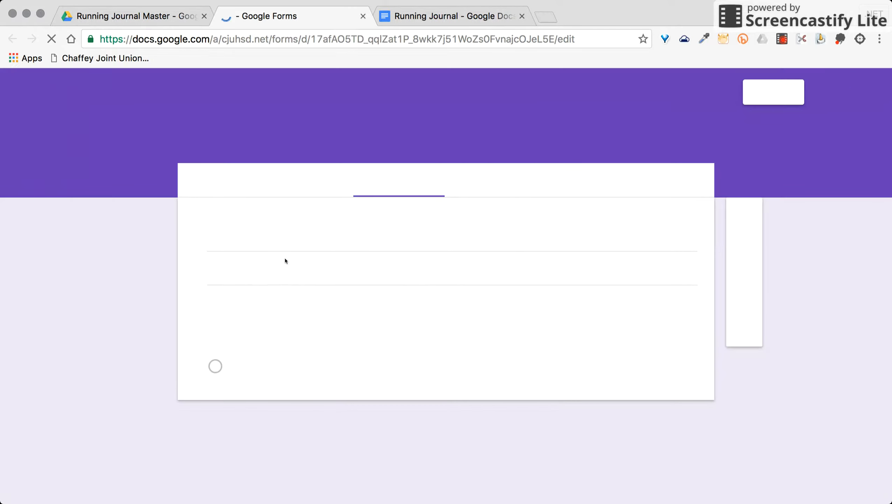
- Title the form 'Student Contact Information'
left_click(281, 237)
type("Student Contact inf")
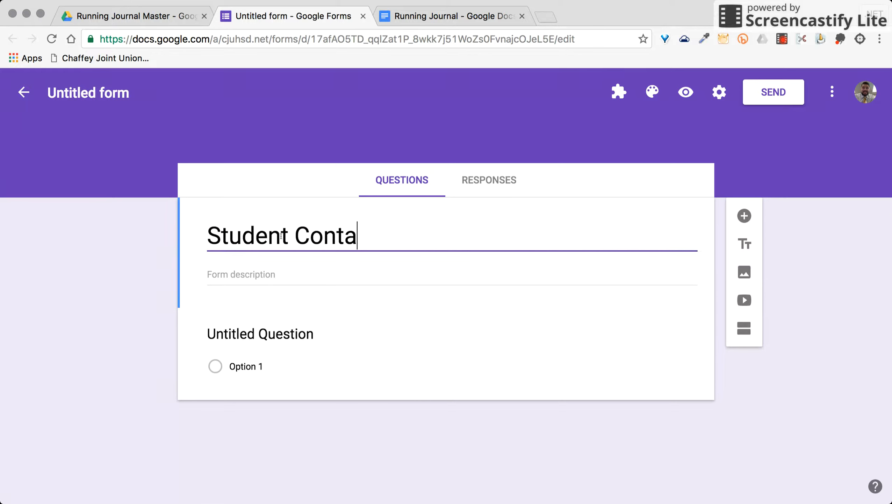
key("BackSpace")
key("BackSpace")
key("BackSpace")
type("Information")
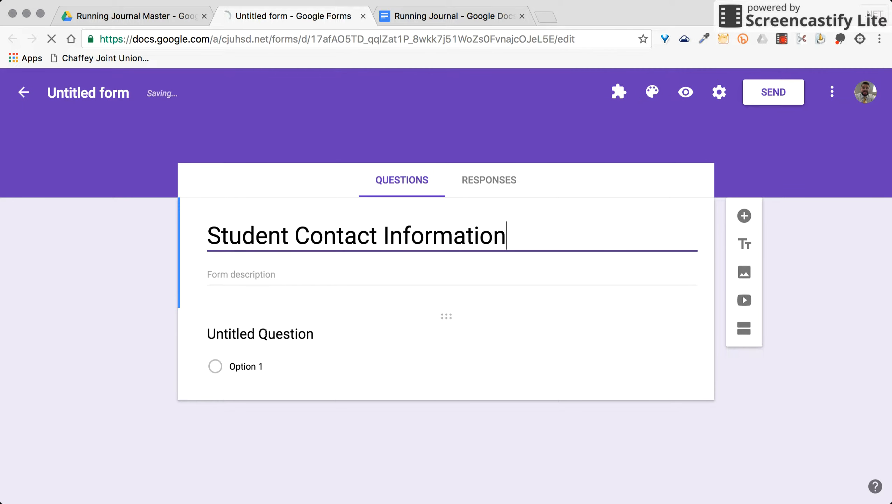
- Make the first question a short-answer 'First Name' question
left_click(265, 333)
left_click(602, 338)
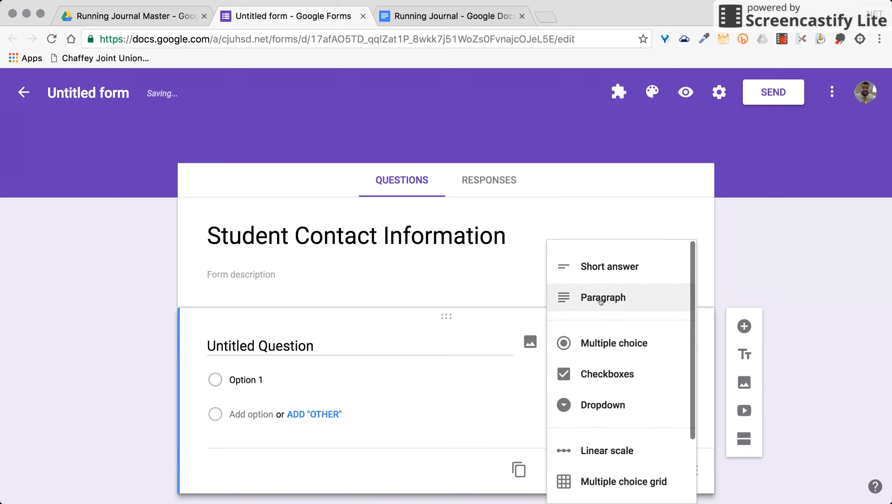
left_click(599, 275)
left_click(278, 344)
type("First Name")
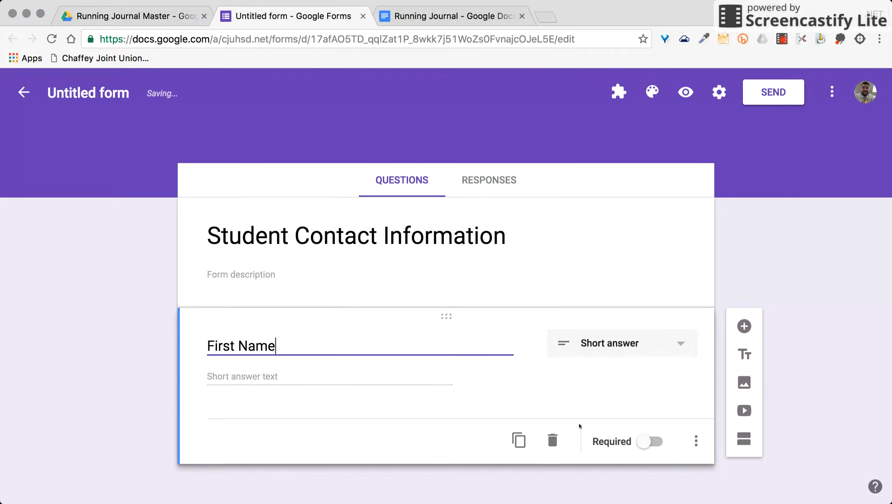
- Duplicate it as 'Last Name' and mark both First Name and Last Name required
left_click(519, 440)
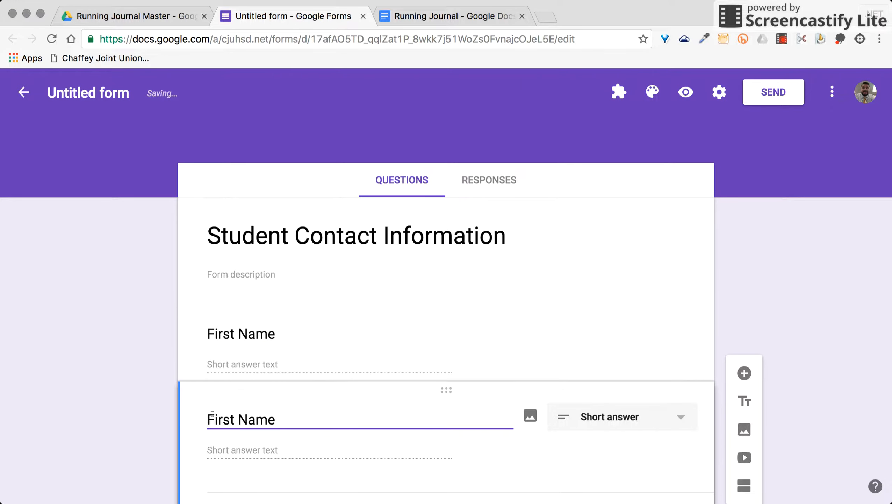
left_click_drag(235, 420, 199, 421)
type("Last")
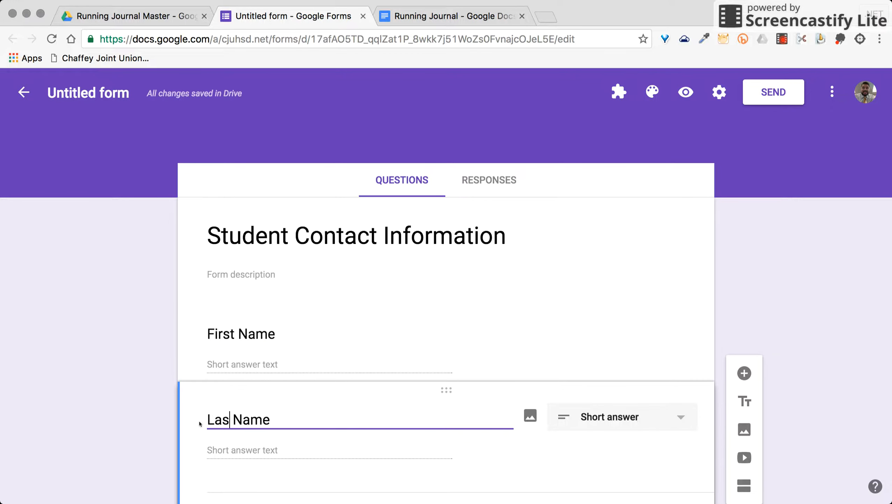
scroll(605, 431, "down", 2)
left_click(650, 436)
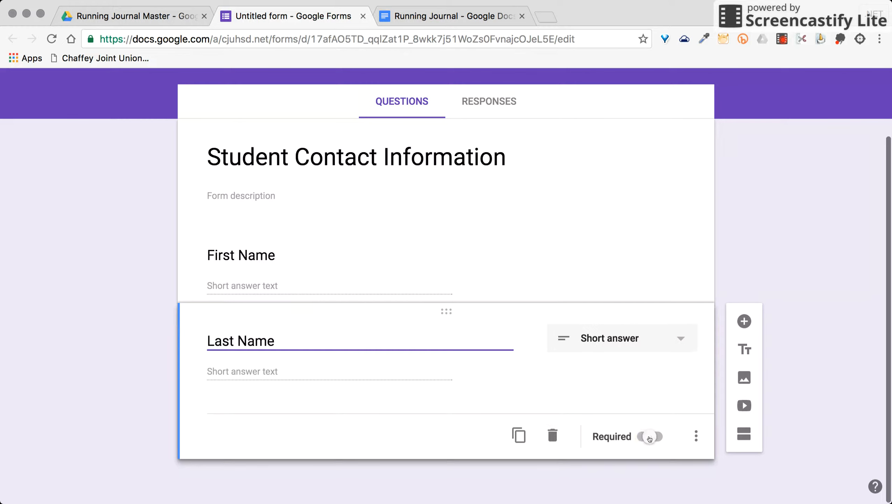
left_click(465, 252)
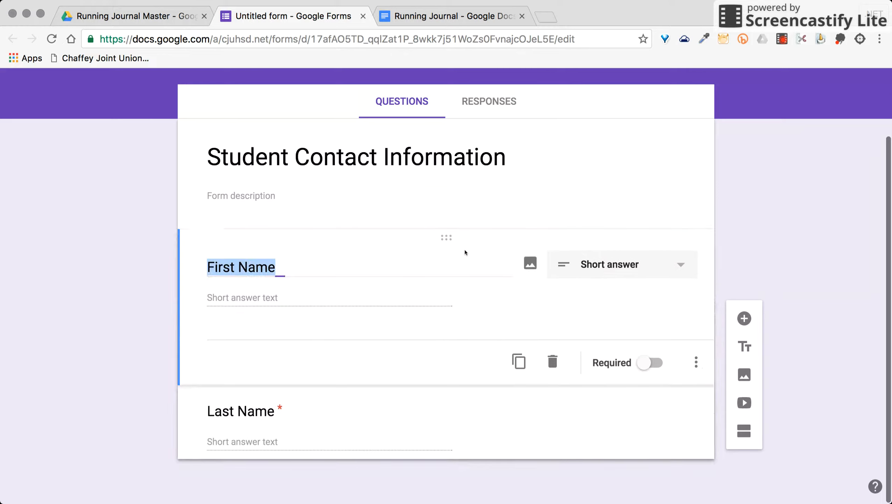
left_click(648, 364)
left_click(478, 436)
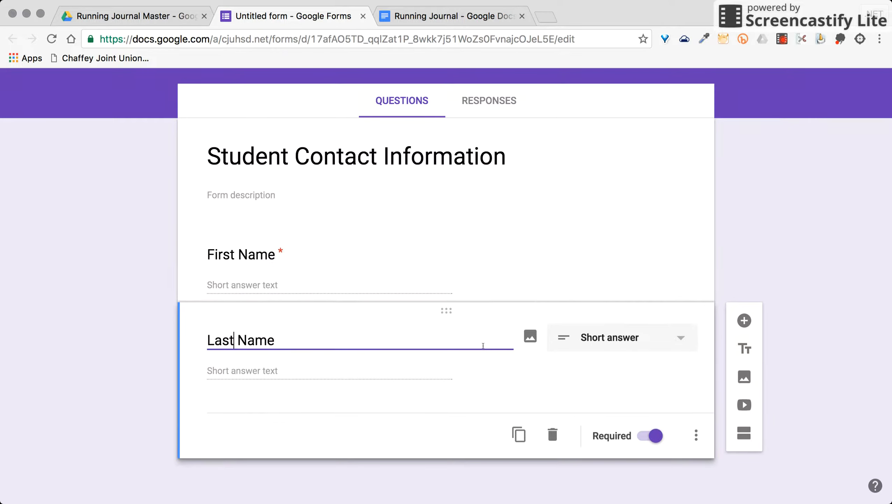
- Duplicate again as 'Email Address' with response validation requiring an email address
left_click(515, 432)
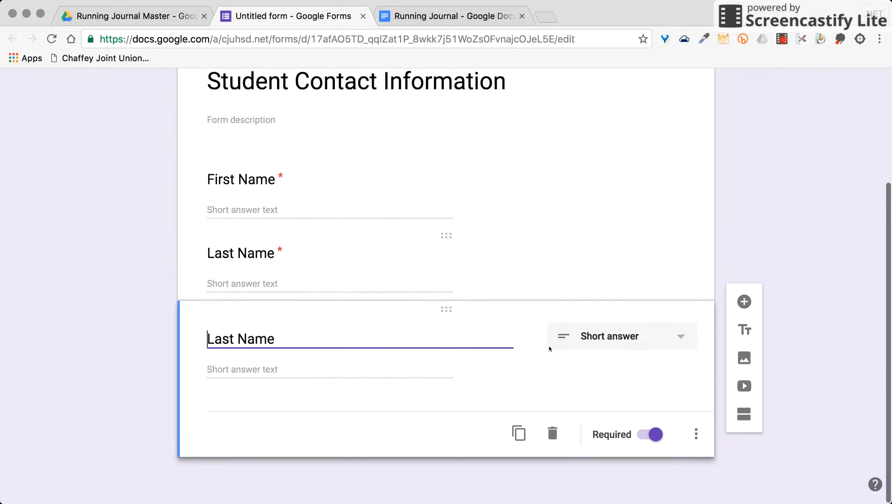
triple_click(306, 339)
type("Email Address")
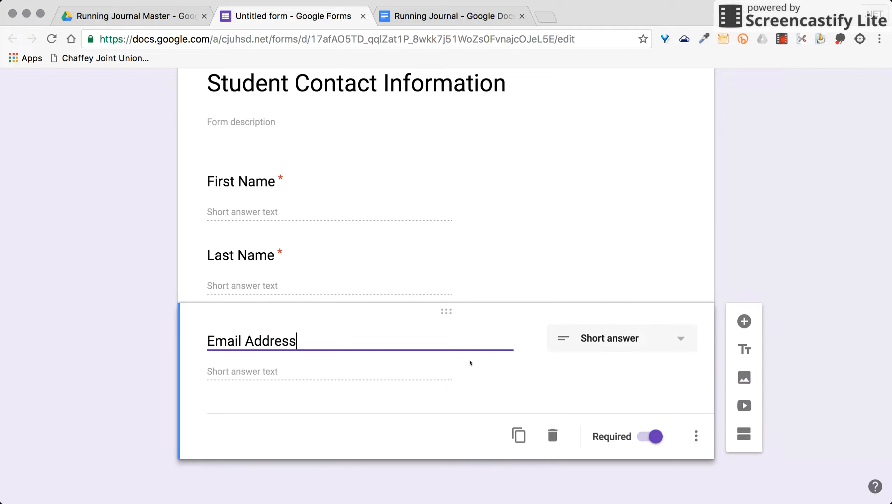
left_click(697, 437)
left_click(755, 467)
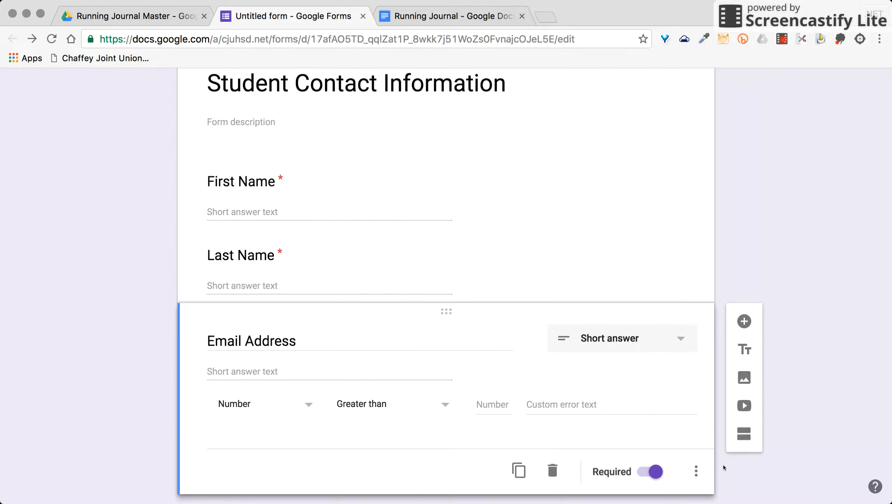
left_click(265, 408)
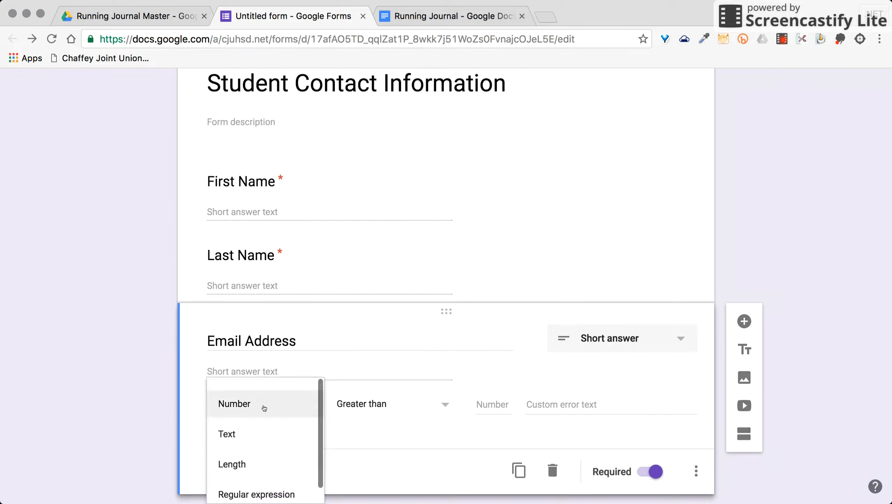
left_click(262, 433)
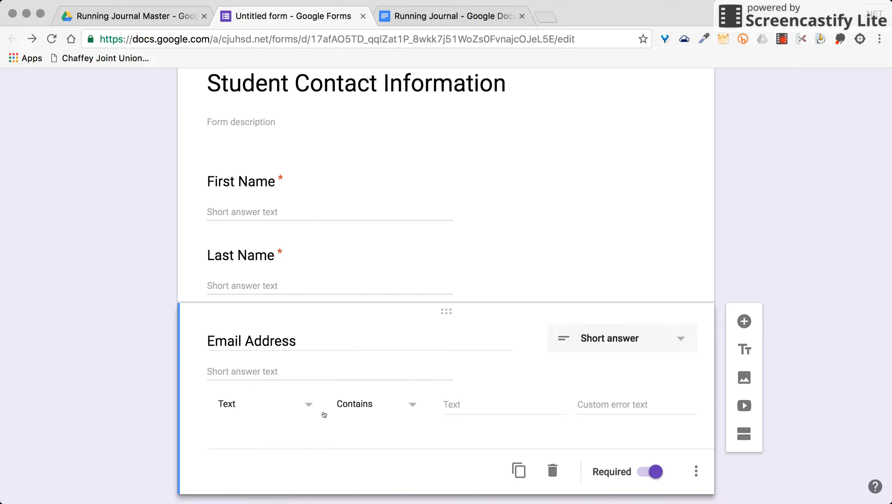
left_click(357, 403)
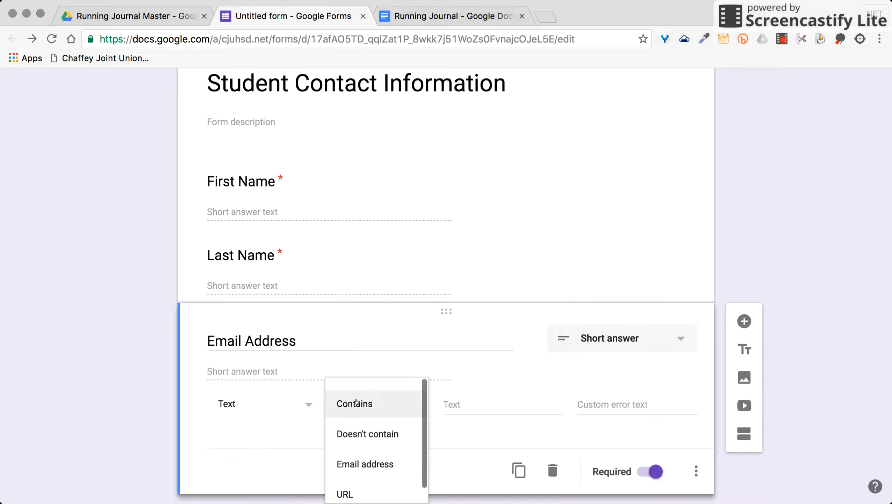
left_click(374, 463)
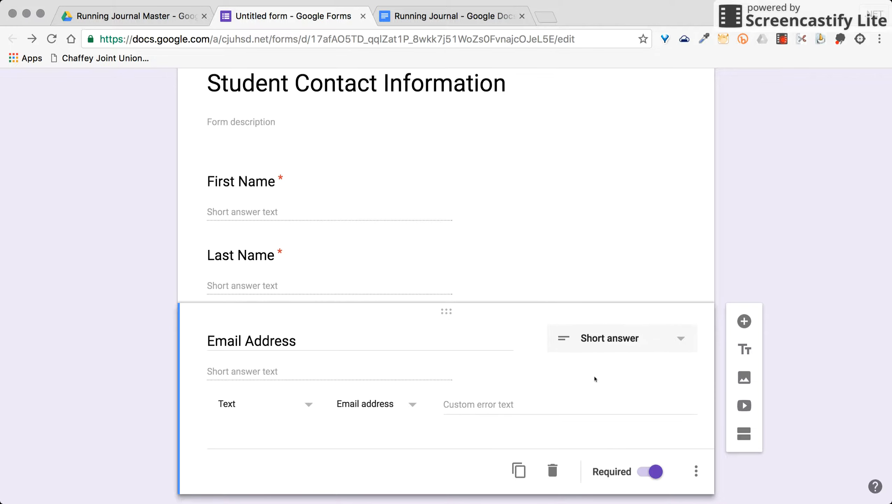
scroll(854, 308, "up", 5)
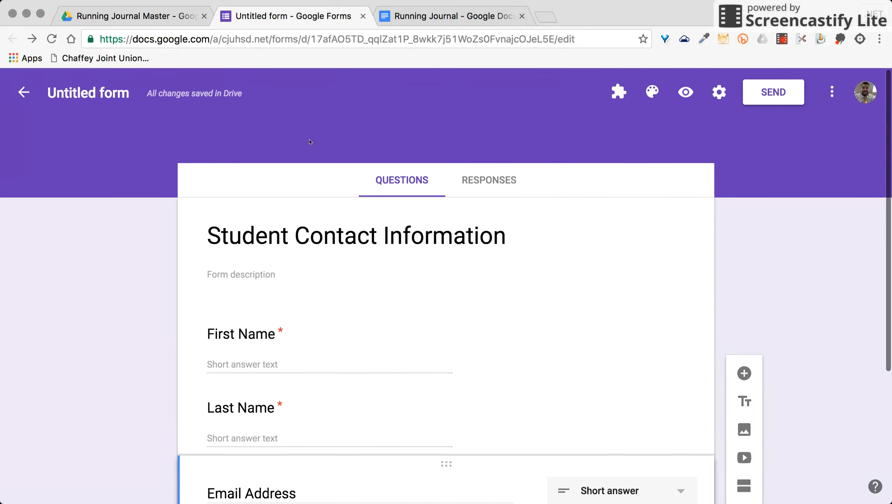
- Name the form file Student Contact Information and turn off the district-users-only restriction in Settings
left_click(65, 93)
left_click(93, 123)
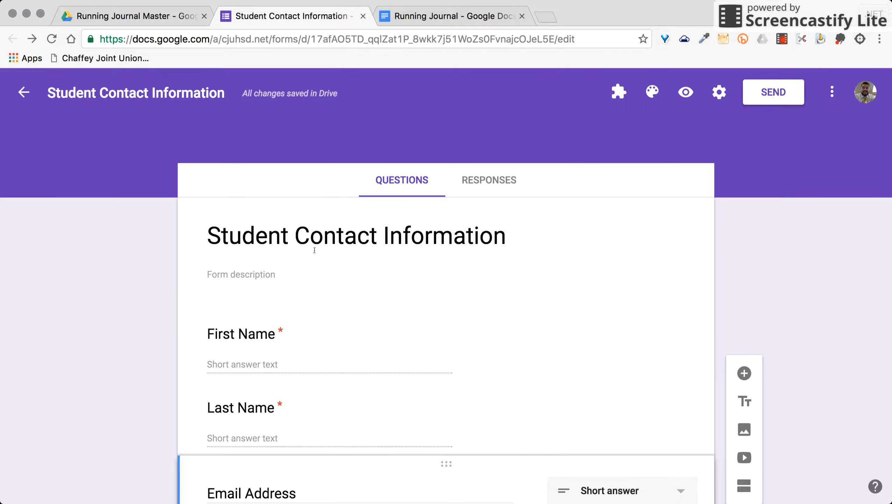
left_click(719, 97)
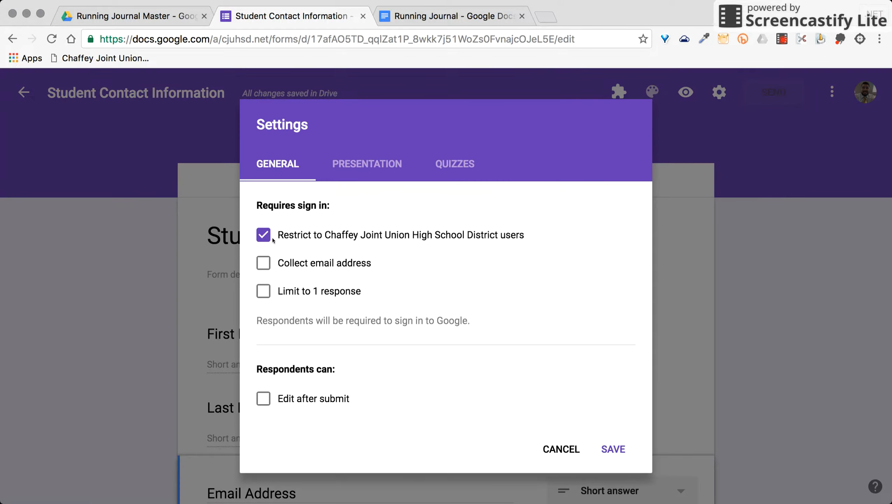
left_click(267, 237)
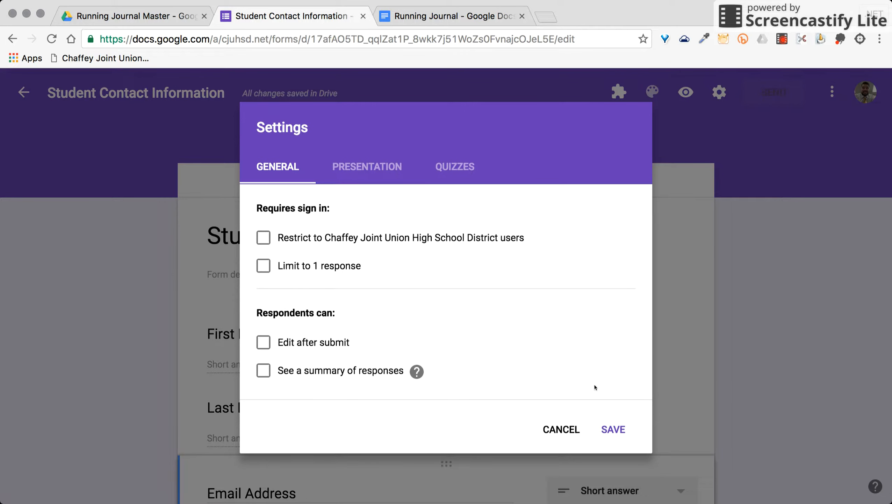
left_click(617, 433)
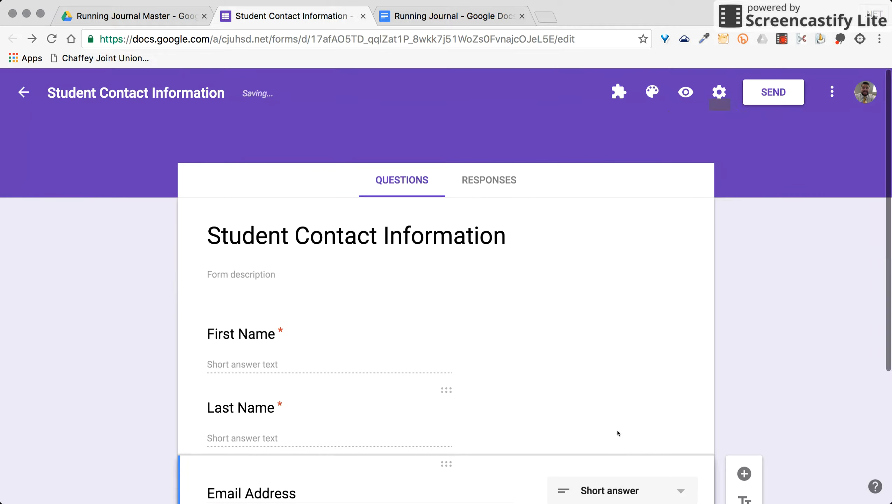
- Submit a test response on the live form with a student's first name, last name and email
left_click(685, 92)
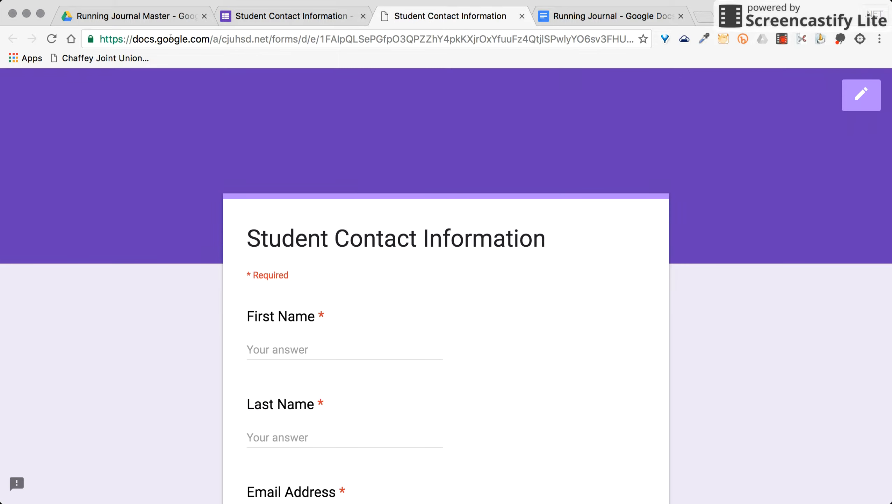
left_click(162, 40)
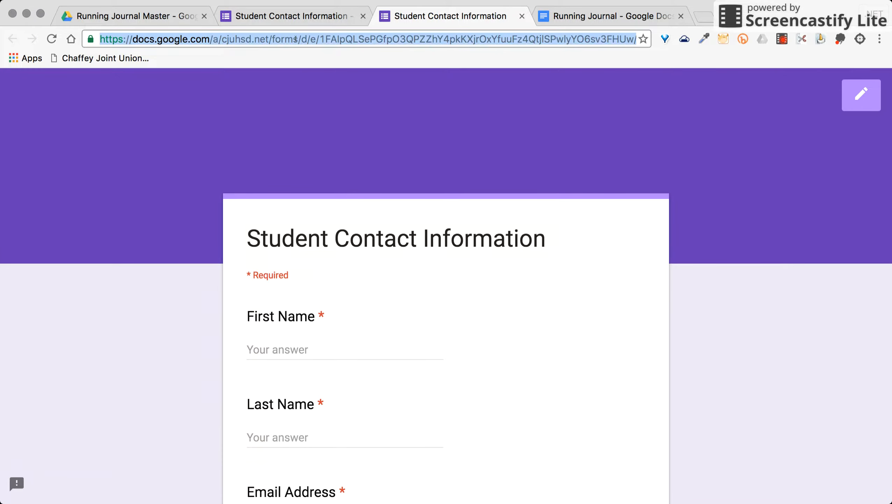
scroll(326, 191, "down", 3)
left_click(292, 277)
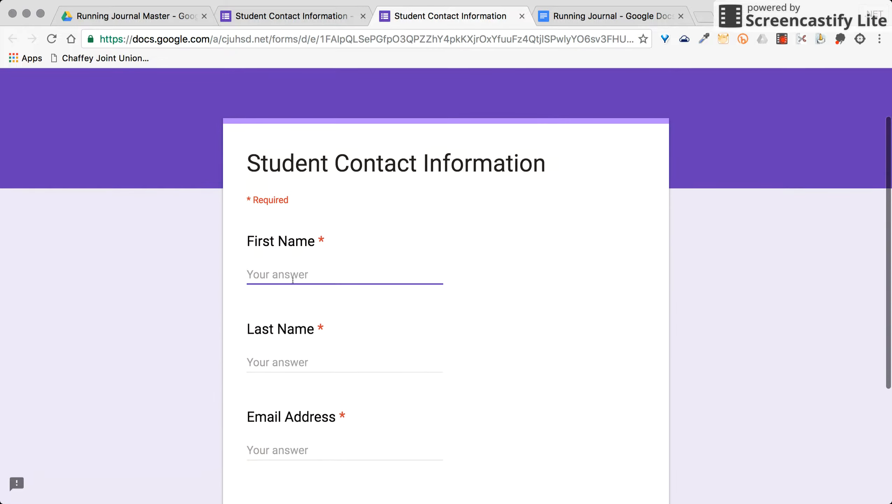
key("Tab")
key("Tab")
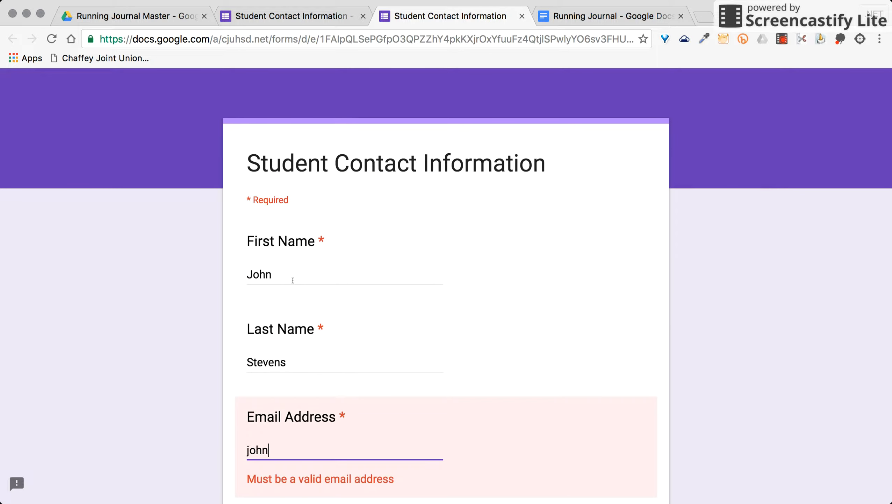
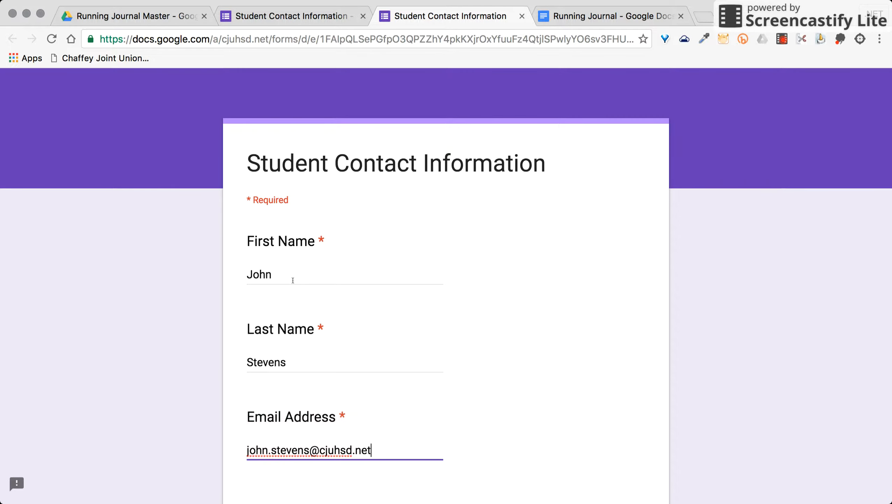
scroll(293, 280, "down", 5)
left_click(270, 349)
- Submit a second test response with initials and another email address, then close the live form
left_click(302, 308)
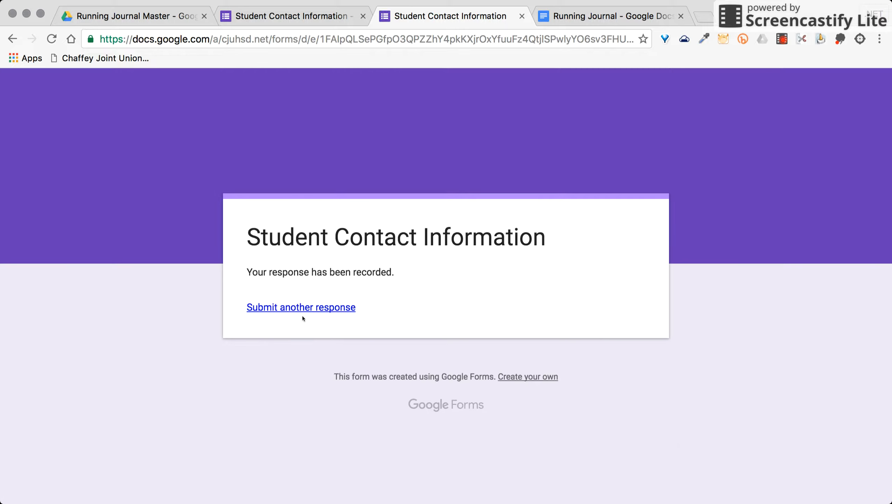
left_click(264, 350)
type("J")
key("Tab")
type("S")
key("Tab")
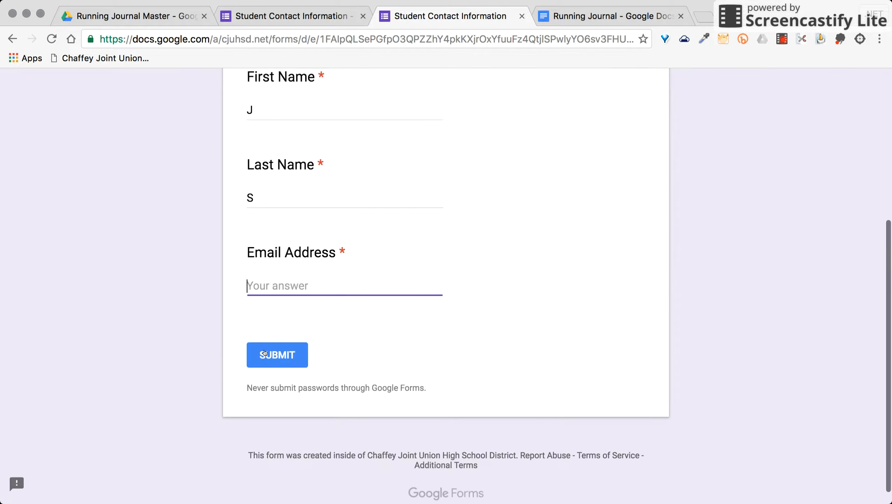
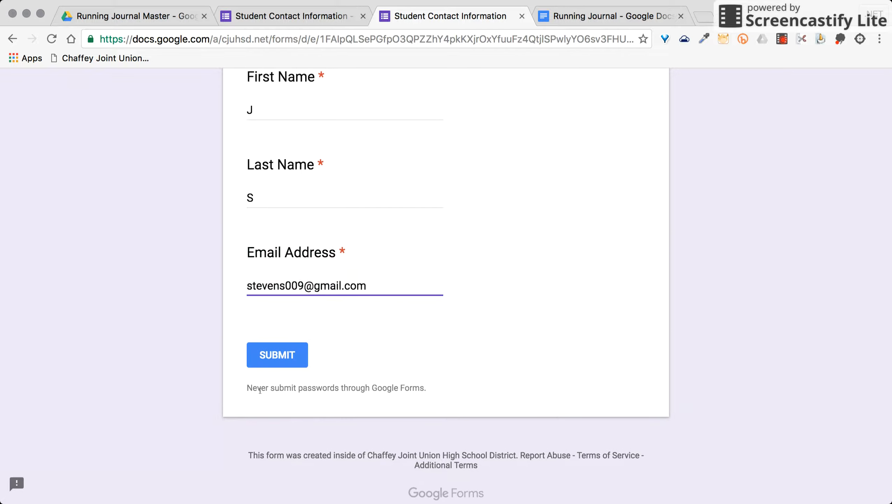
left_click(265, 352)
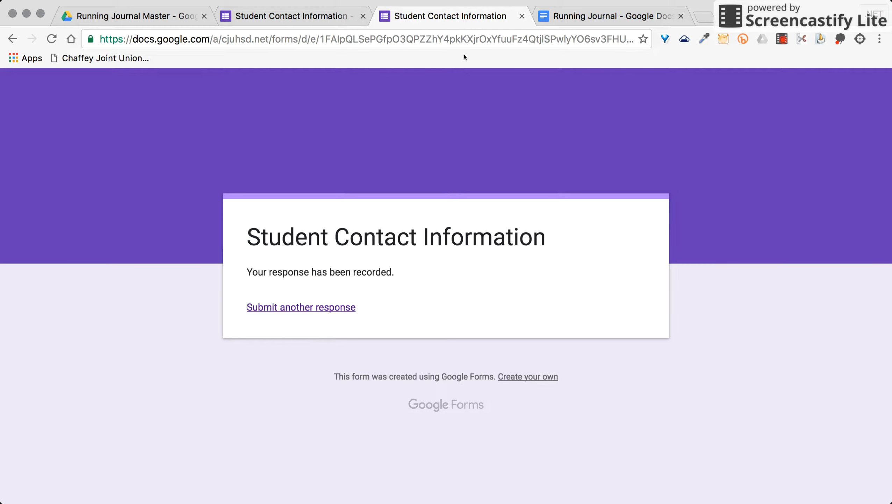
left_click(521, 17)
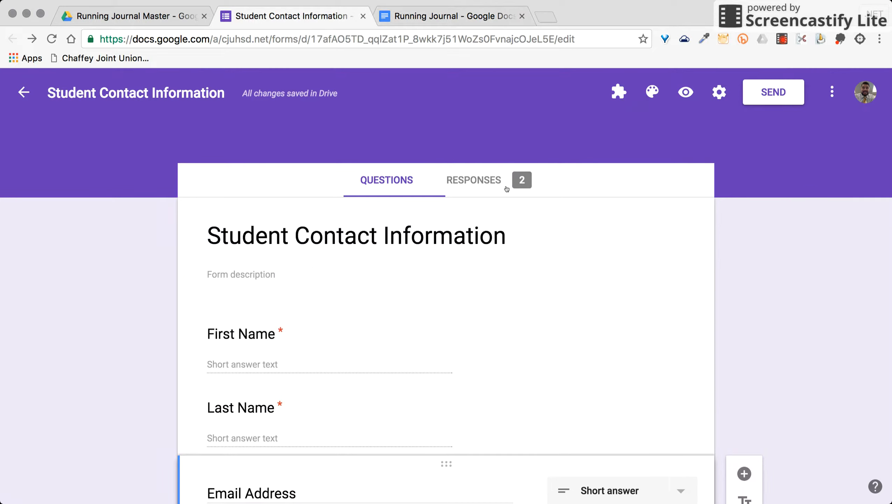
- Send the form responses to a new 'Student Contact Information (Responses)' spreadsheet
left_click(477, 180)
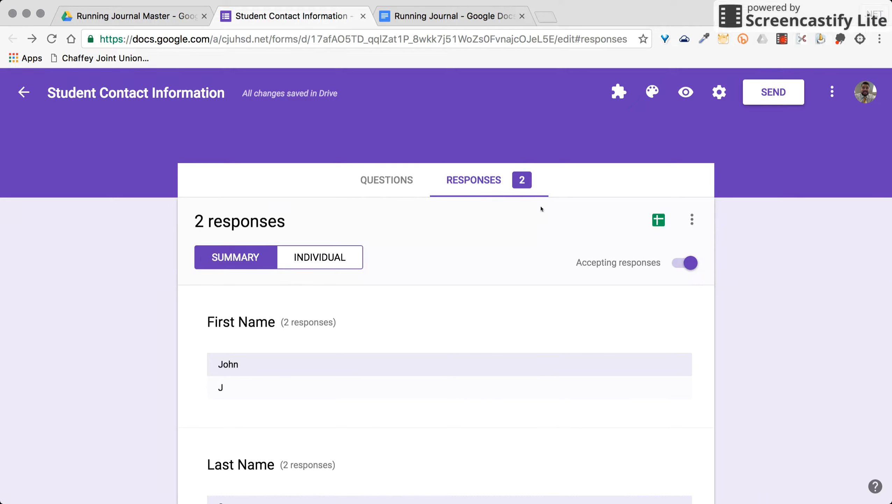
left_click(657, 221)
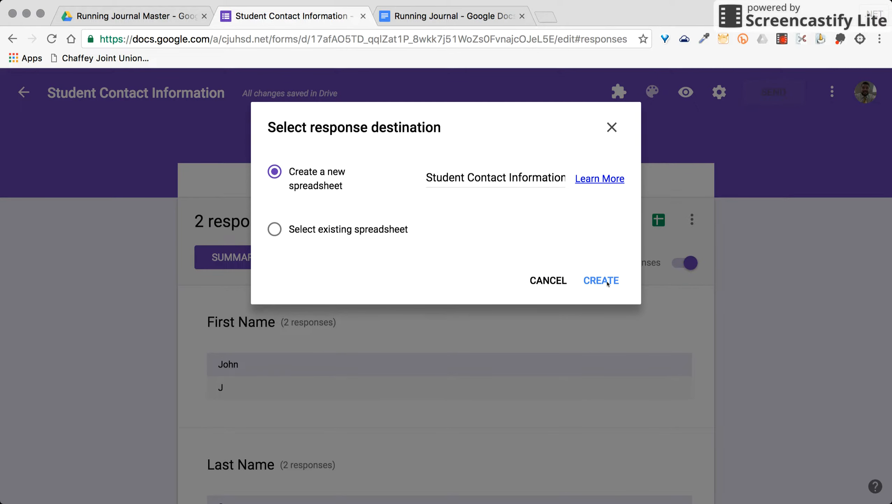
left_click(594, 281)
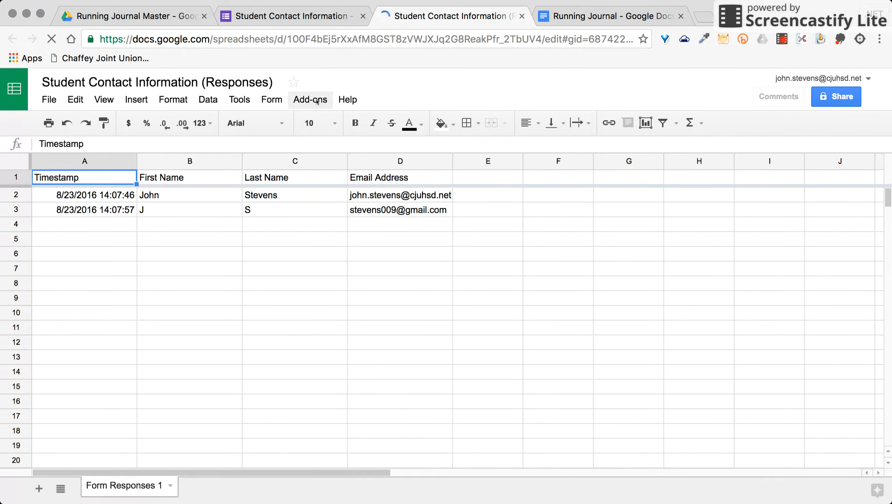
- Launch the Doctopus add-on from the Add-ons menu of the responses spreadsheet
left_click(316, 100)
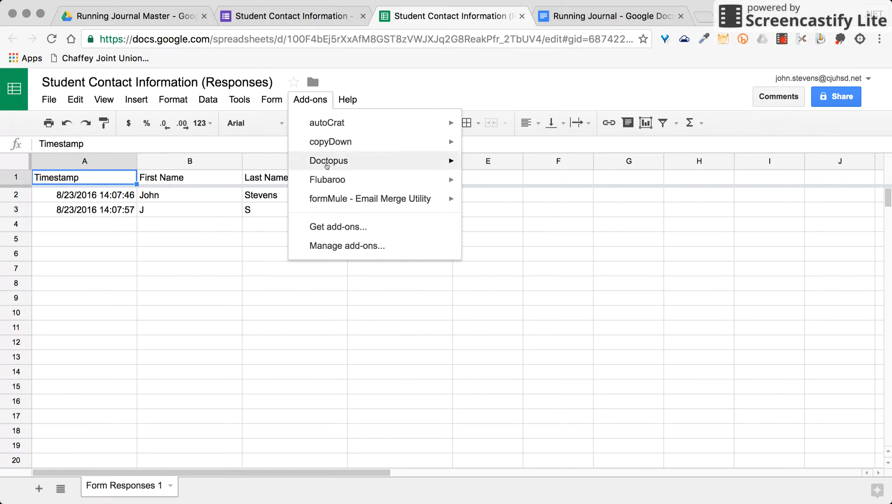
mouse_move(327, 166)
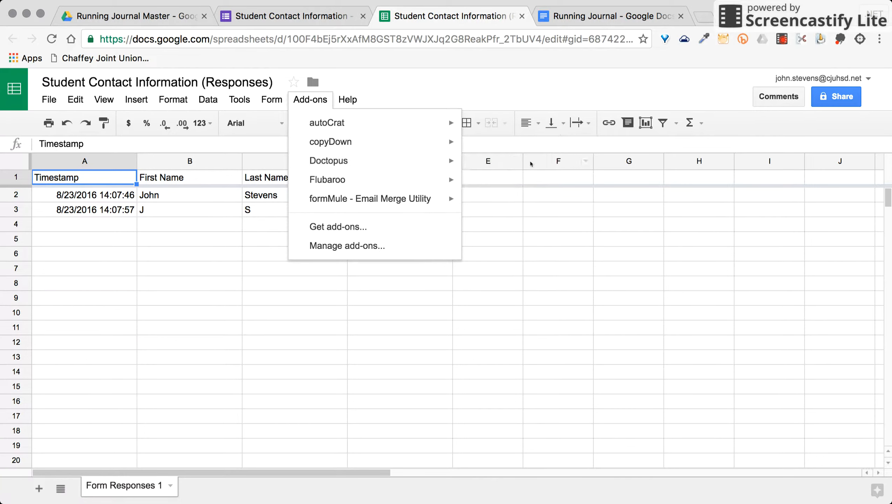
mouse_move(384, 159)
left_click(498, 169)
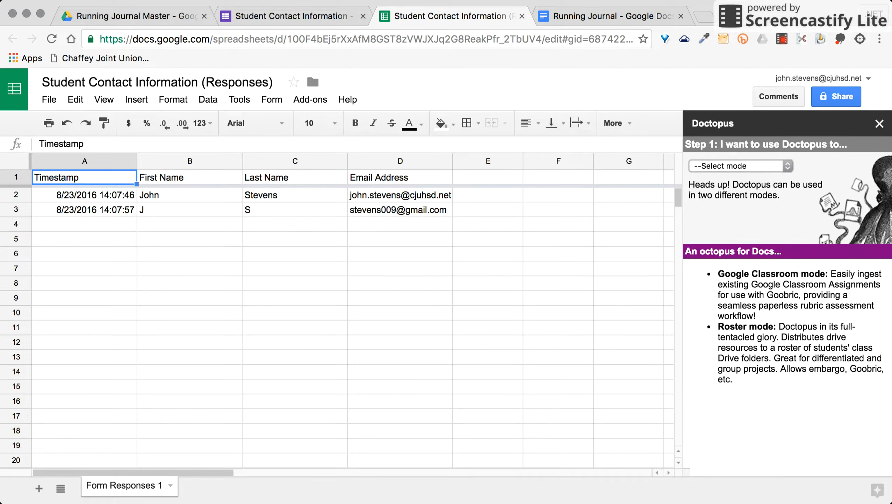
- Set Doctopus to distribute Drive resources, build a new roster on this sheet, and create it
left_click(763, 189)
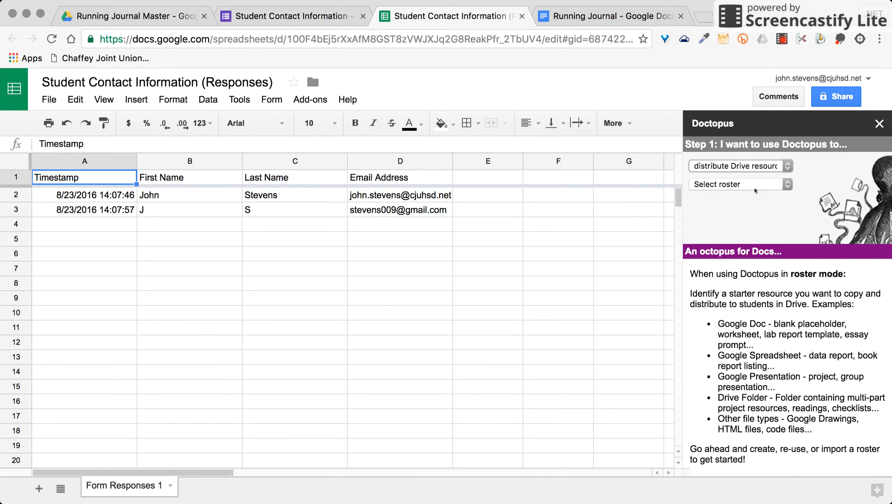
left_click(745, 185)
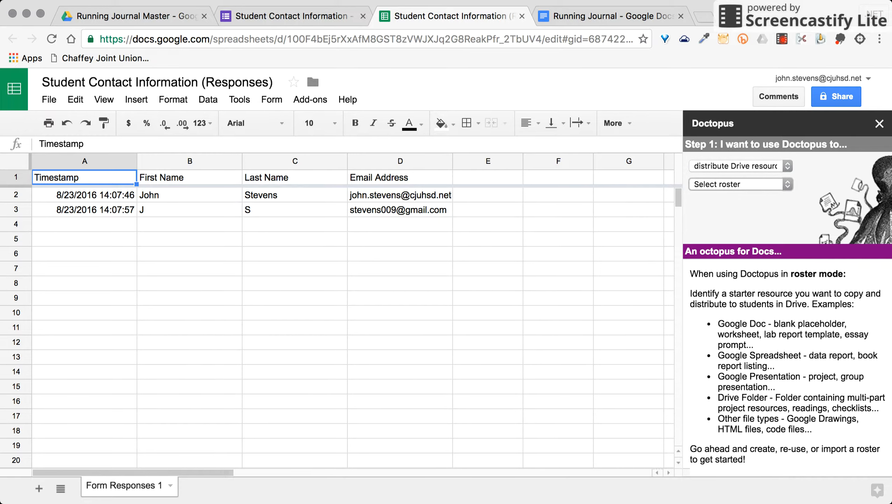
left_click(744, 196)
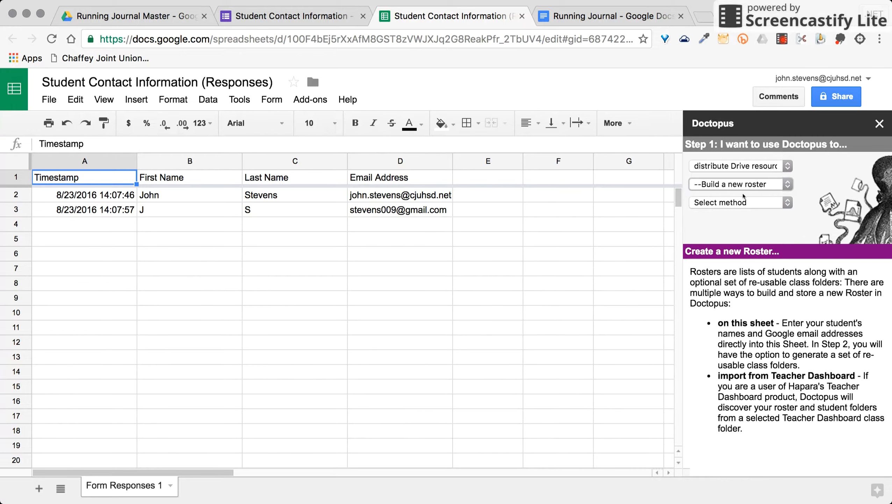
left_click(739, 204)
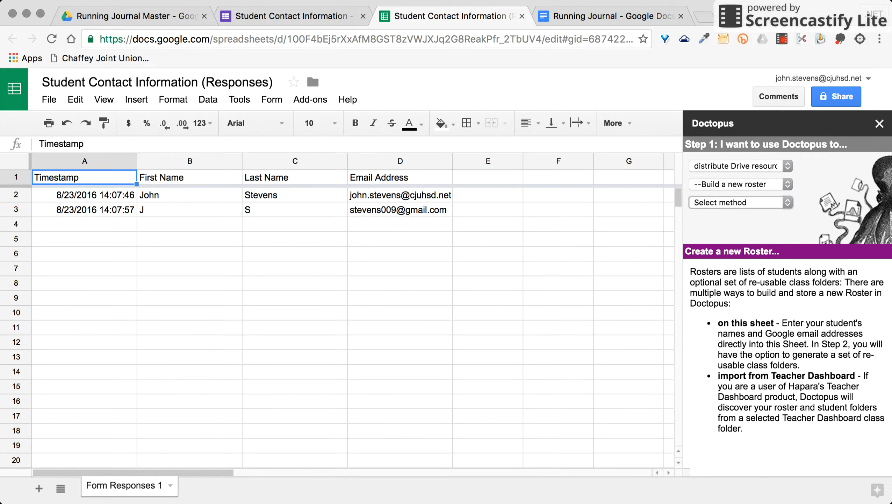
left_click(741, 213)
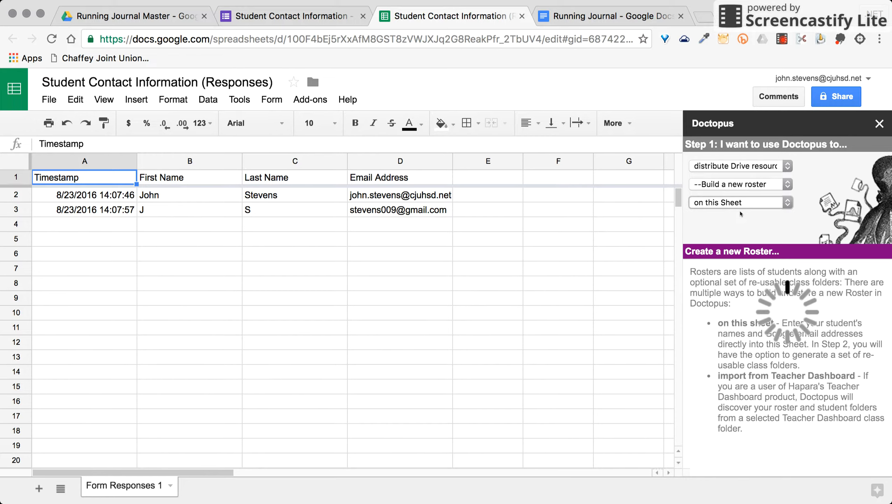
left_click(734, 227)
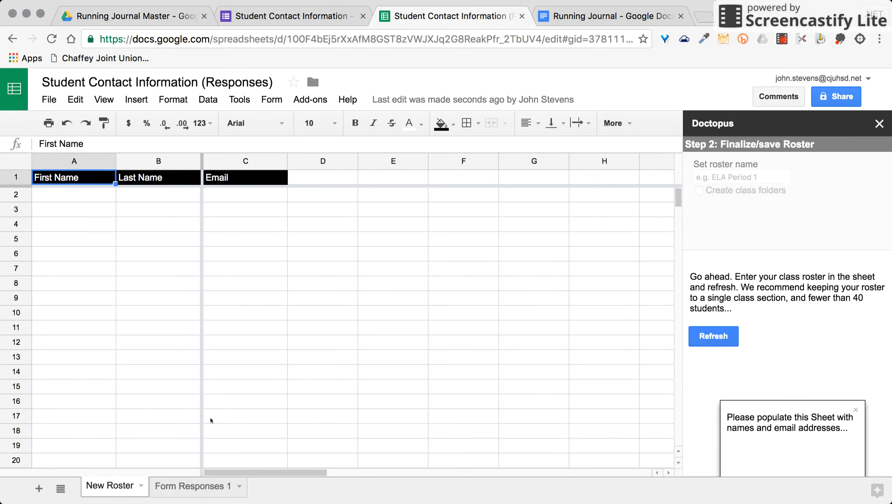
- Copy both students' first names, last names and emails from Form Responses 1 into A2 of New Roster
left_click(171, 486)
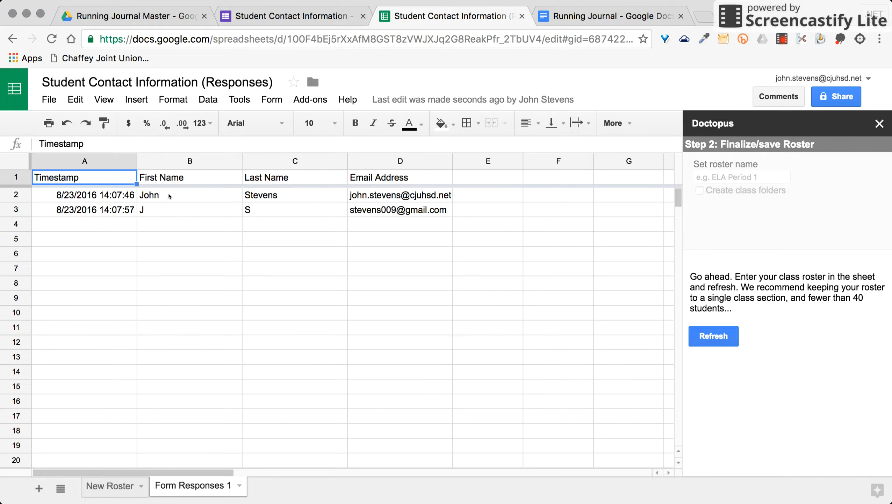
left_click_drag(170, 197, 400, 214)
key("ctrl+c")
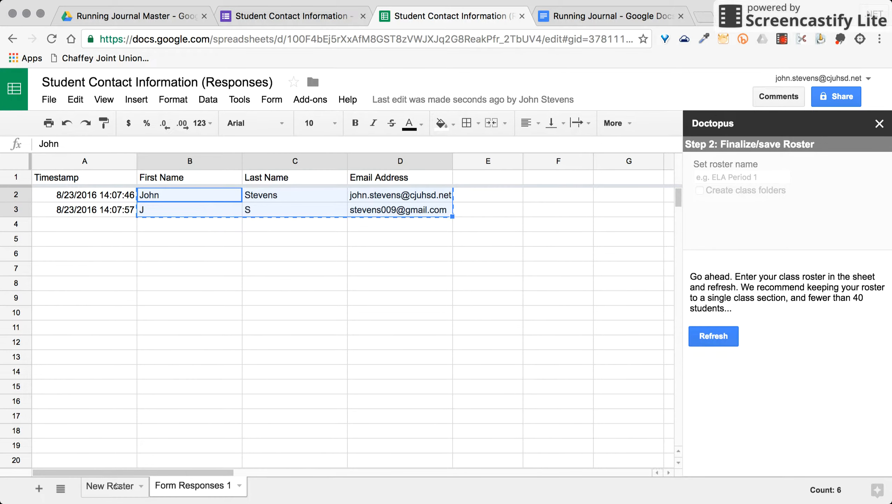
left_click(117, 486)
left_click(85, 194)
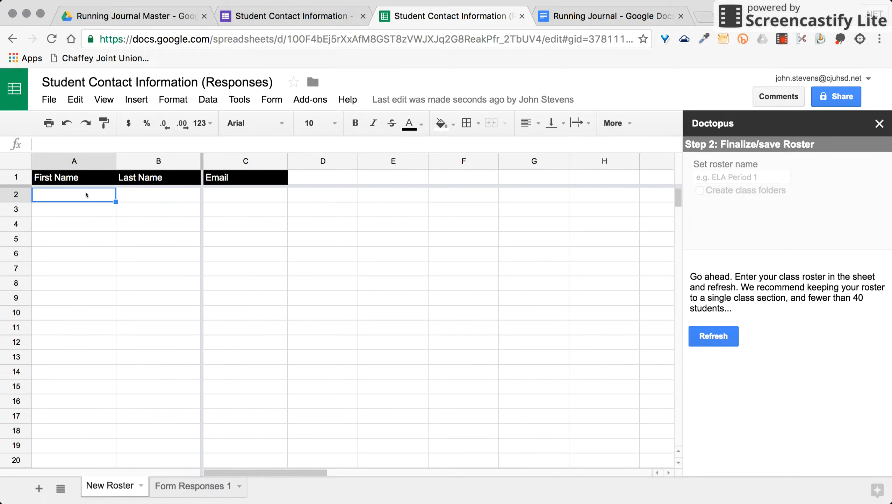
key("ctrl+v")
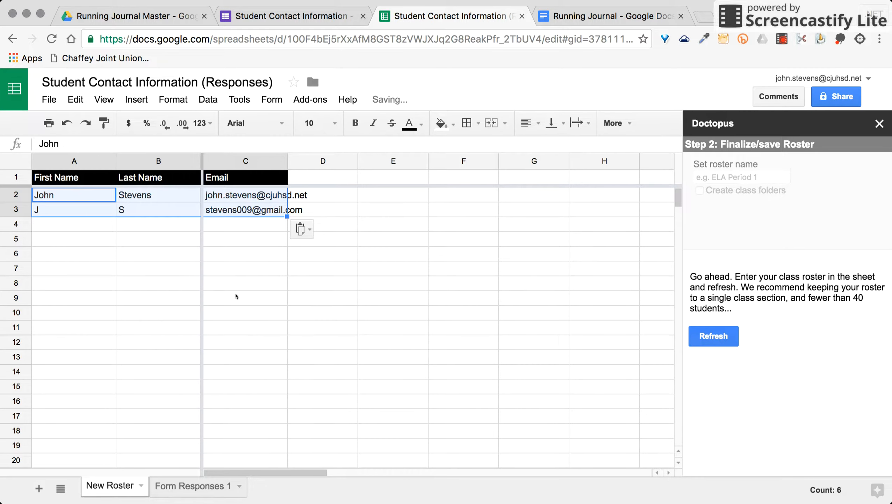
left_click(236, 295)
- Widen column C to fit the emails and refresh Doctopus to pick up the roster
left_click_drag(288, 164, 313, 163)
left_click(125, 258)
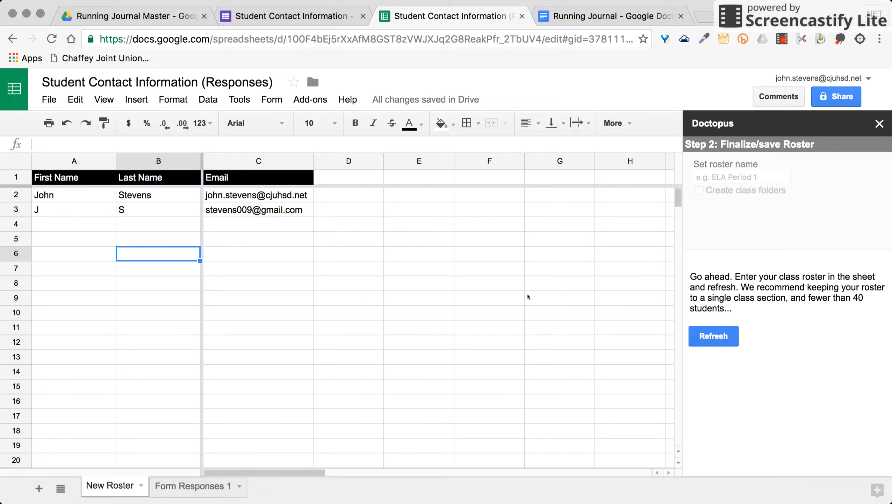
left_click(743, 181)
left_click(743, 203)
left_click(714, 338)
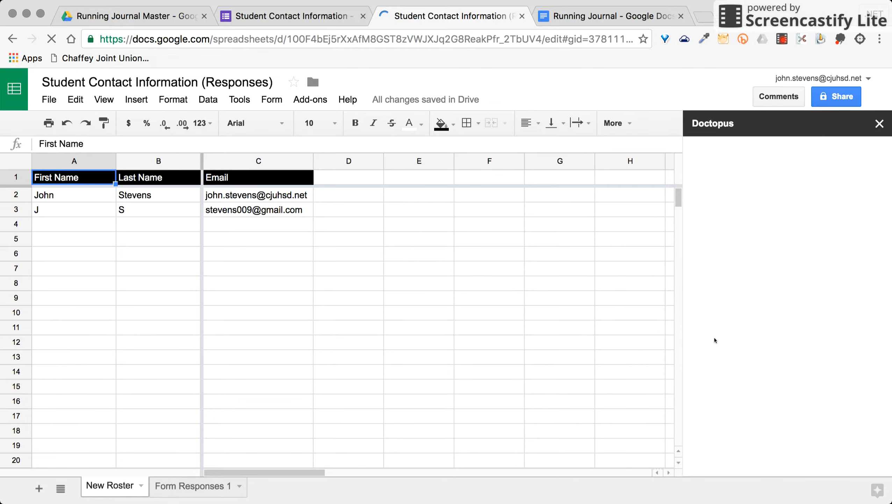
- Name the roster 'Journal Entries', turn off class folder creation, and save the roster
left_click(751, 180)
triple_click(750, 181)
key("BackSpace")
type("Journal")
key("alt+BackSpace")
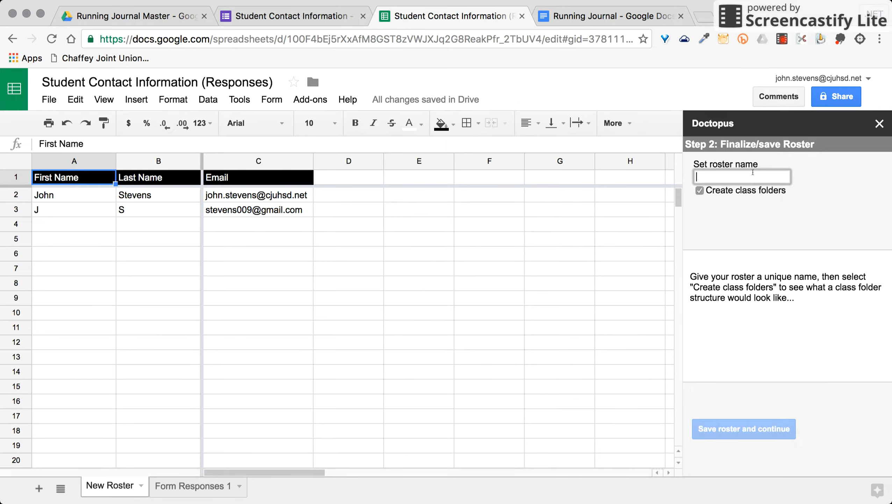
type("Journal Entries")
left_click(700, 190)
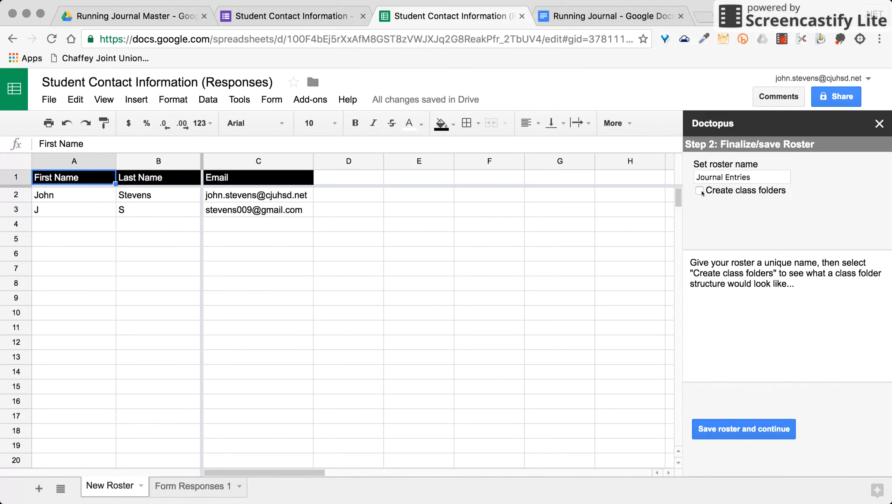
left_click(765, 431)
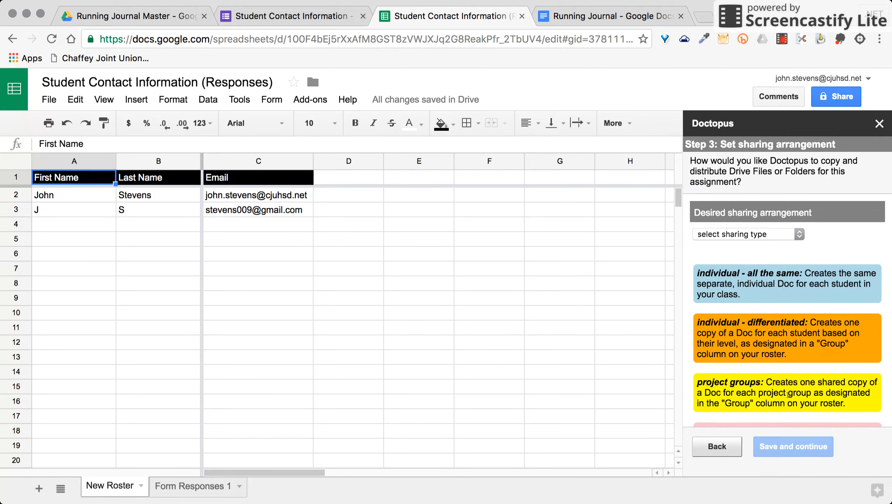
- Give every student the same individual copy and save the Step 3 sharing settings
left_click(756, 234)
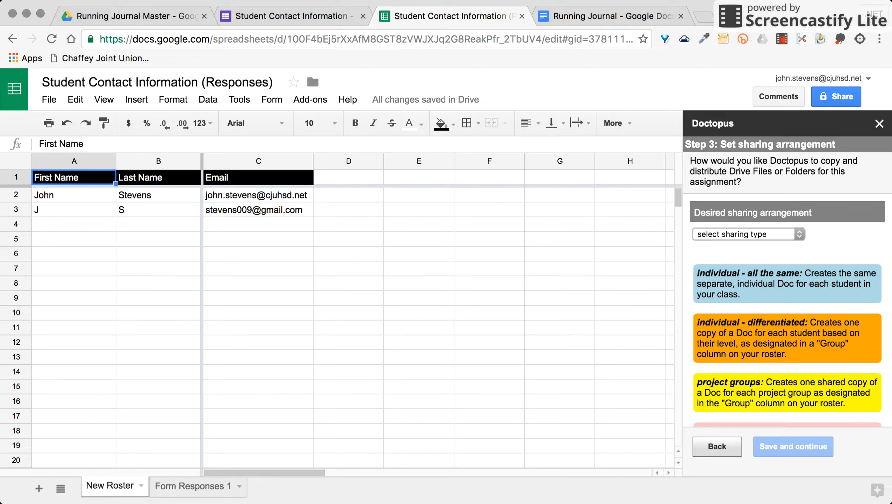
left_click(753, 244)
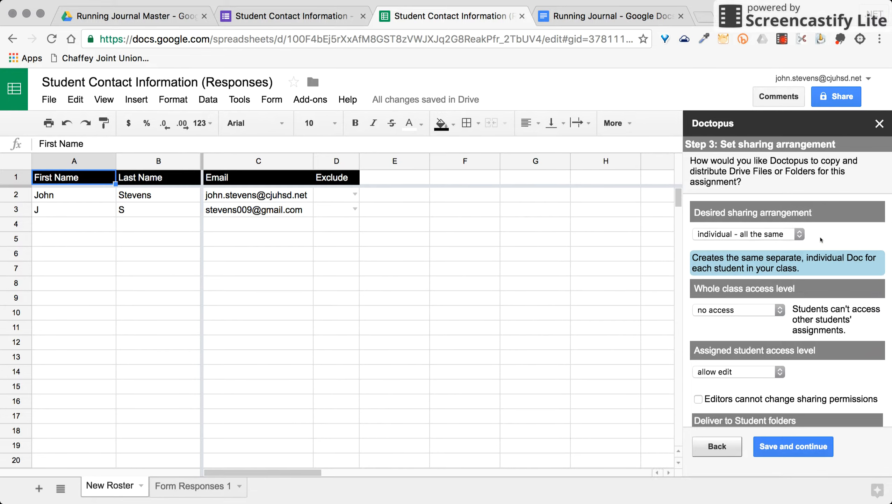
scroll(819, 240, "down", 2)
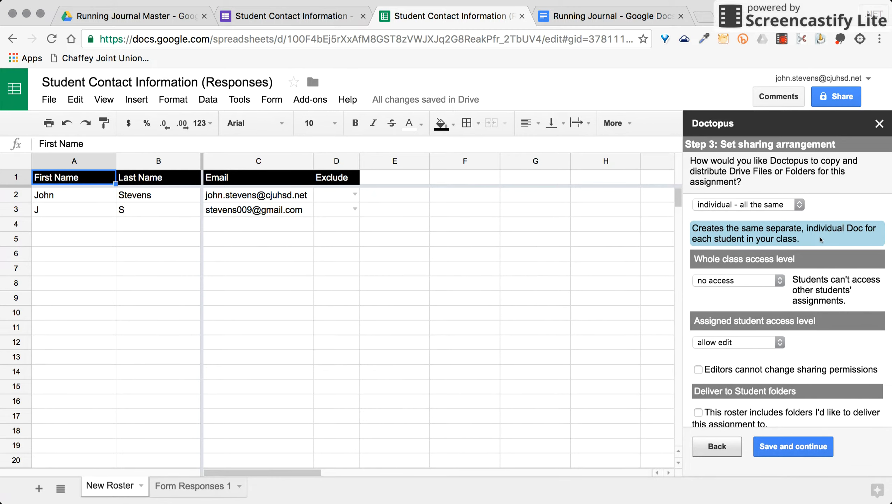
scroll(821, 240, "down", 4)
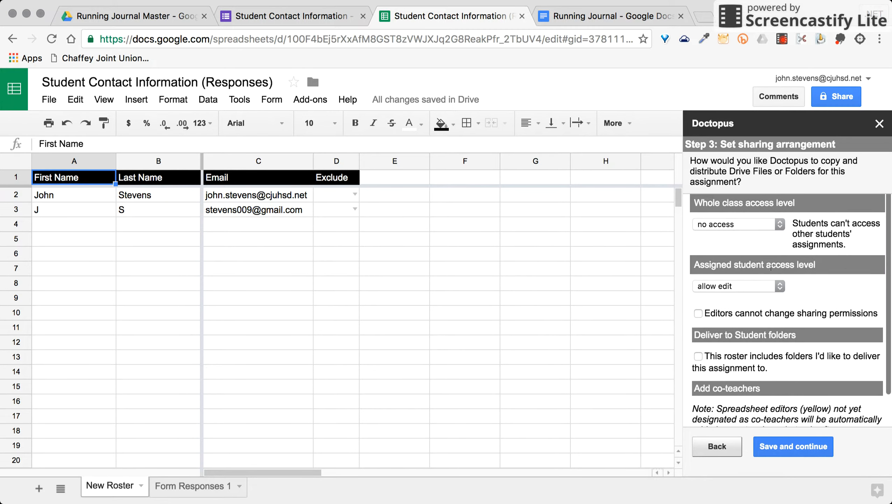
scroll(770, 316, "down", 5)
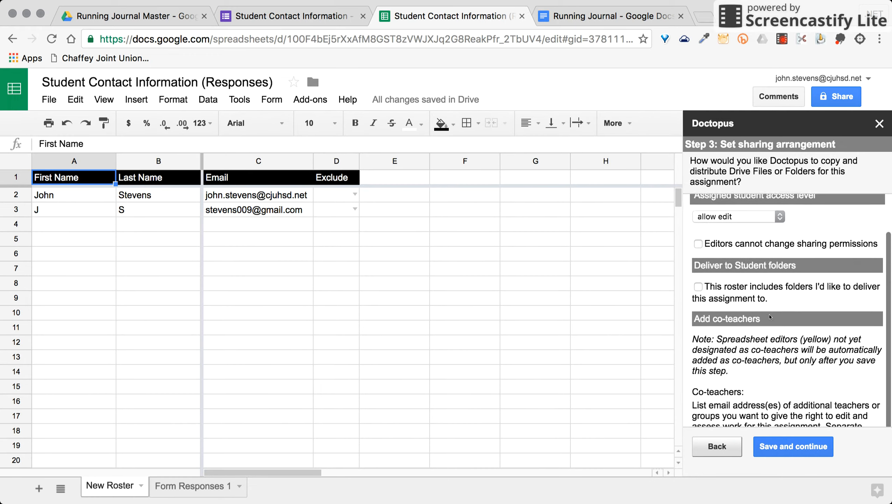
scroll(769, 313, "down", 4)
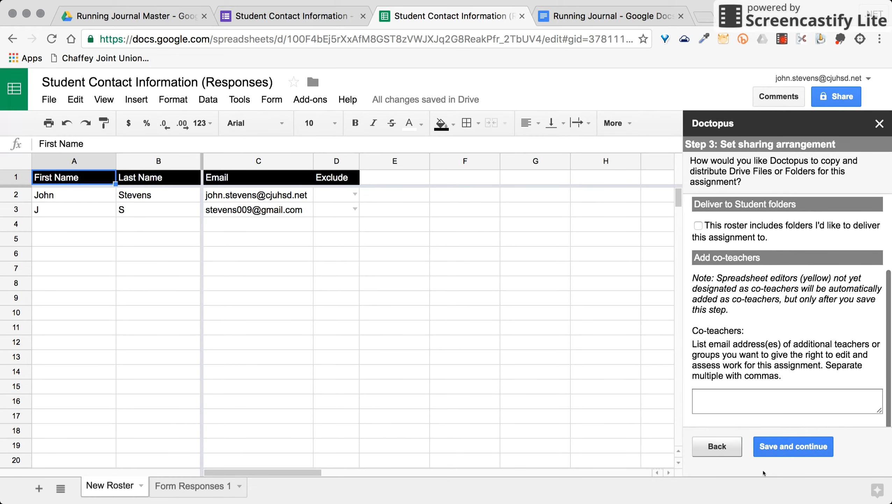
left_click(781, 453)
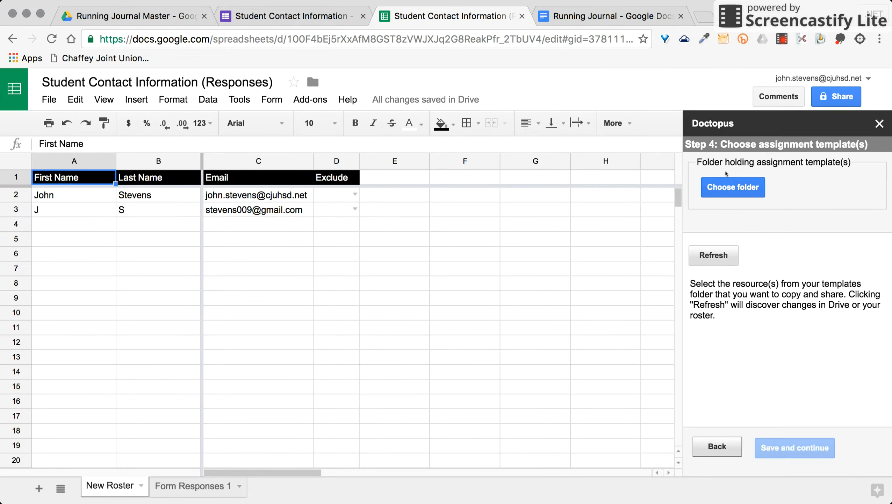
- Set the Running Journal Master folder as the source of templates
left_click(726, 191)
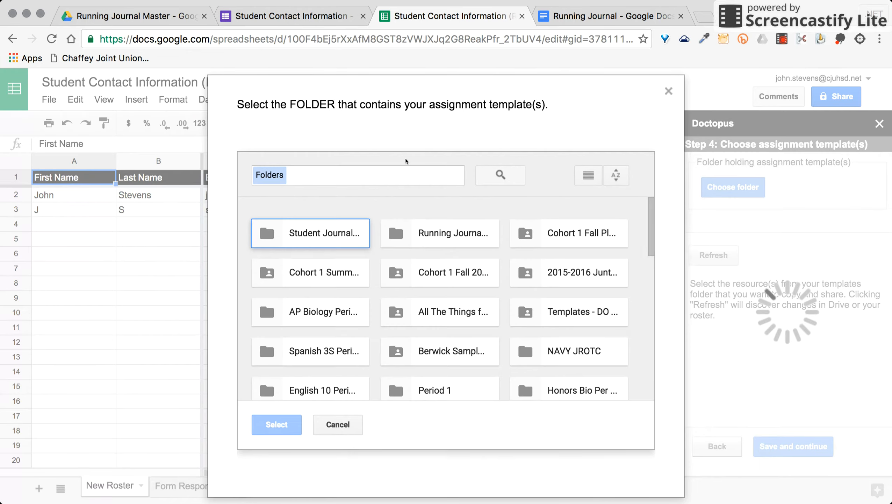
left_click(423, 242)
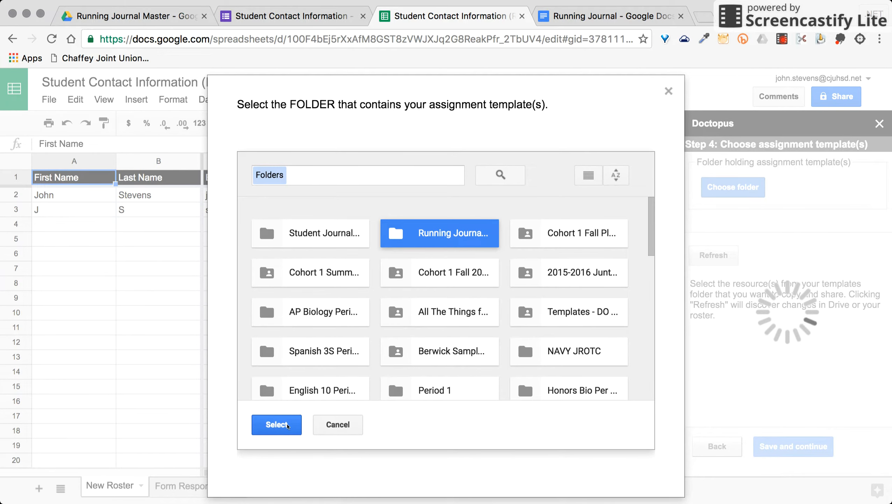
left_click(277, 425)
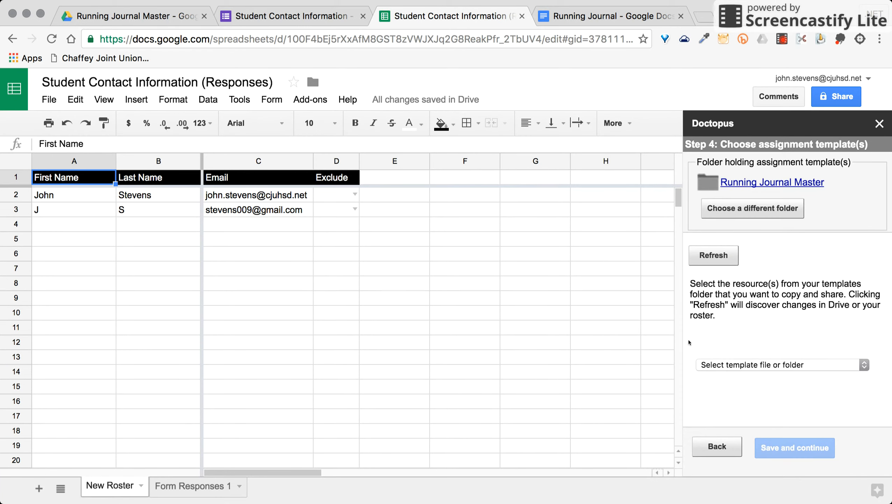
- Choose Document - Running Journal as the template and preview it
left_click(751, 365)
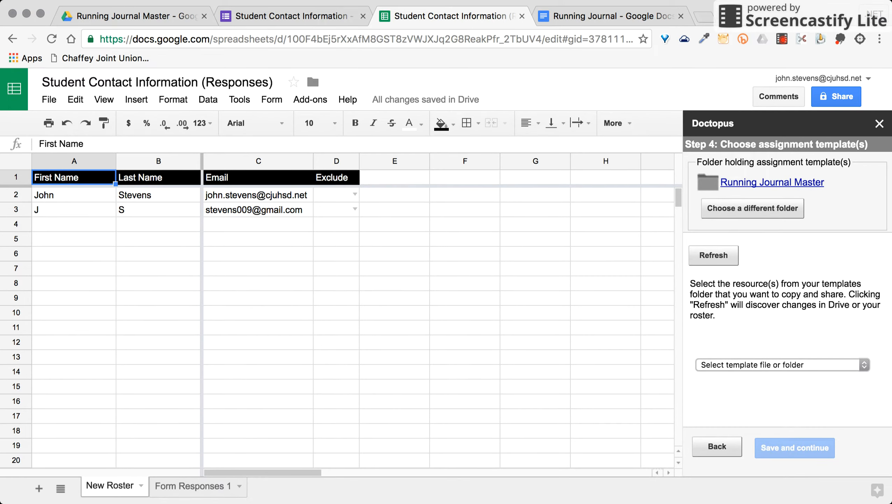
left_click(694, 227)
left_click(578, 16)
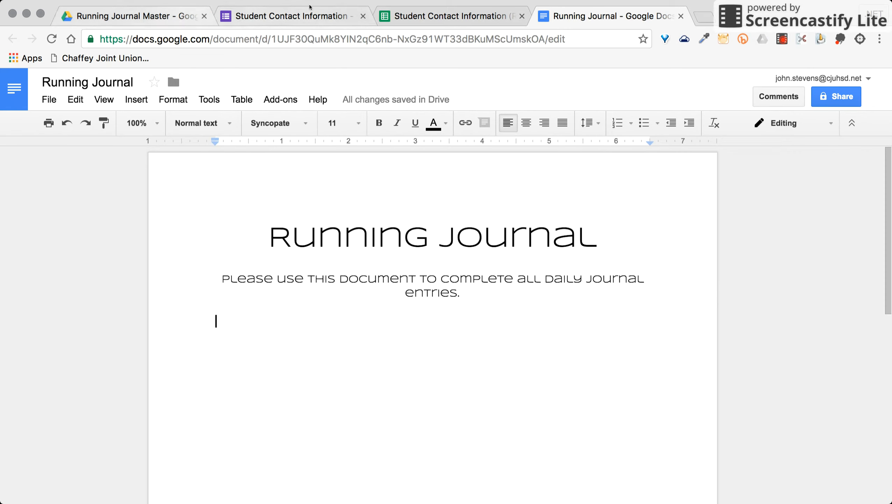
left_click(416, 15)
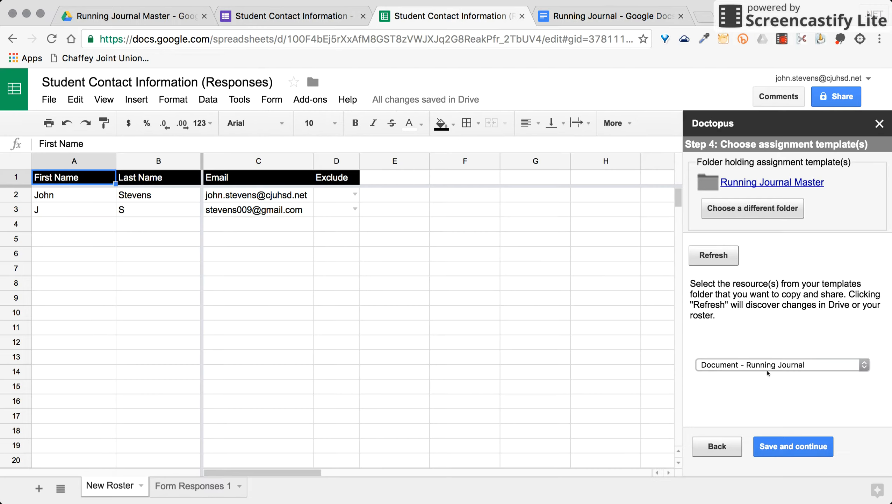
- Save the template choice and set the existing Student Journals folder as the assignment folder
left_click(784, 447)
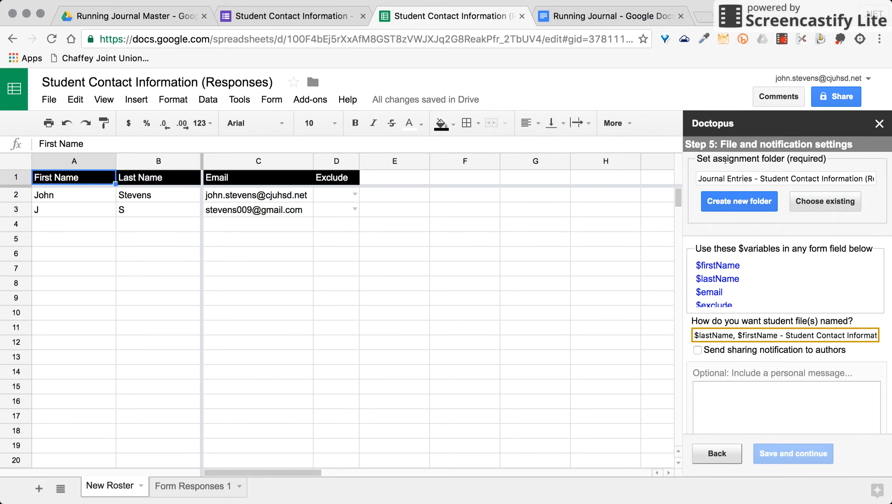
left_click(833, 206)
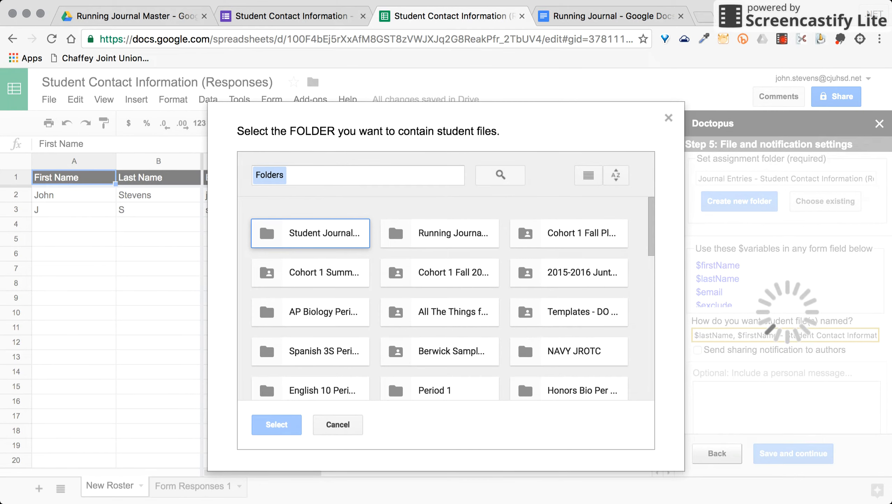
left_click(312, 243)
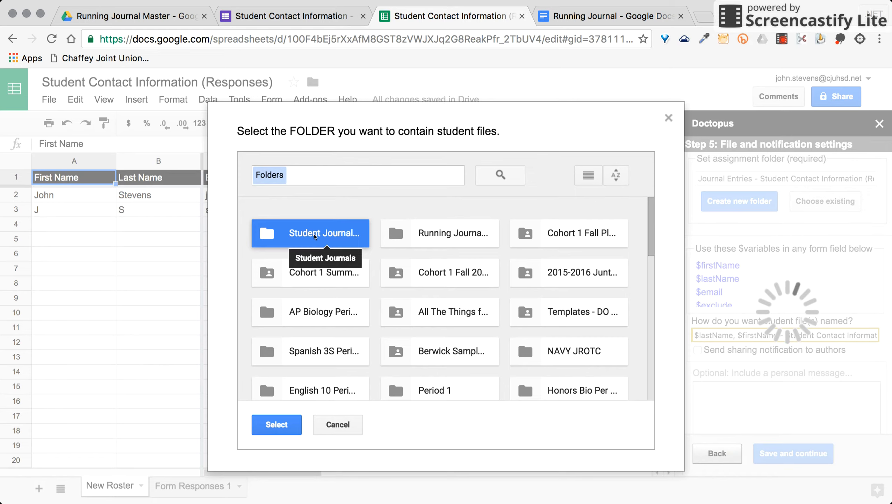
left_click(287, 428)
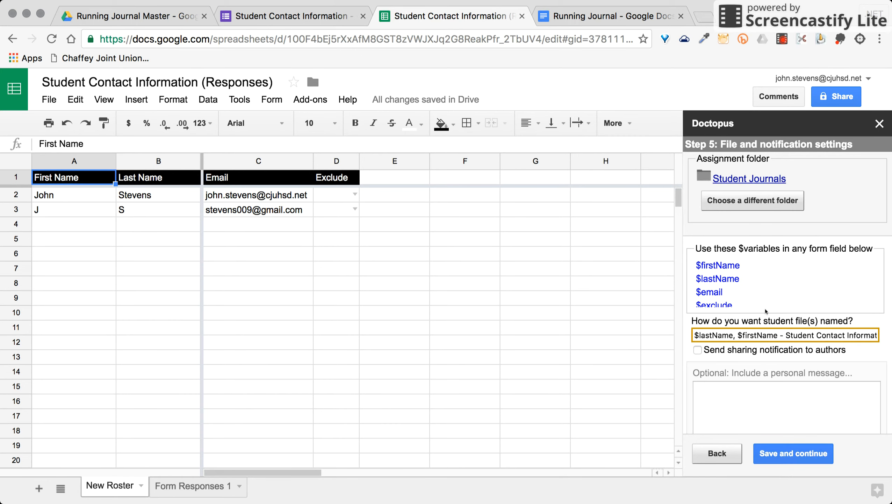
- Check the students' first and last names on the Form Responses 1 sheet
left_click(702, 336)
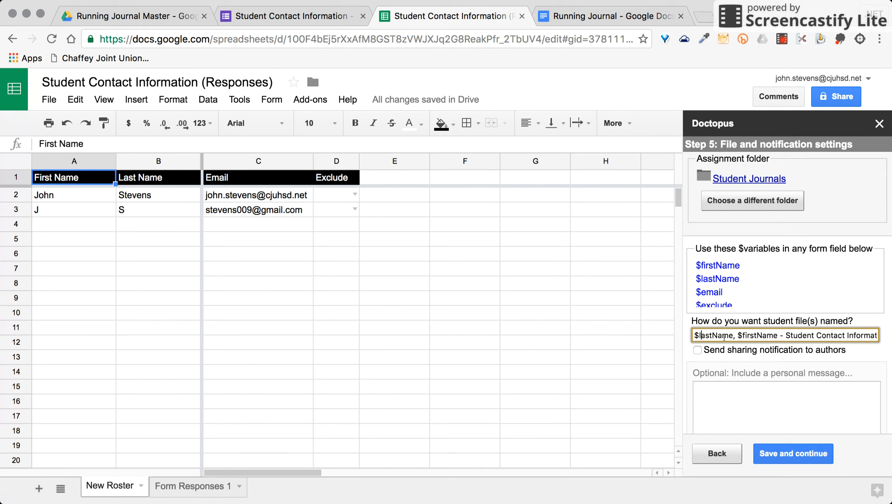
scroll(733, 271, "down", 2)
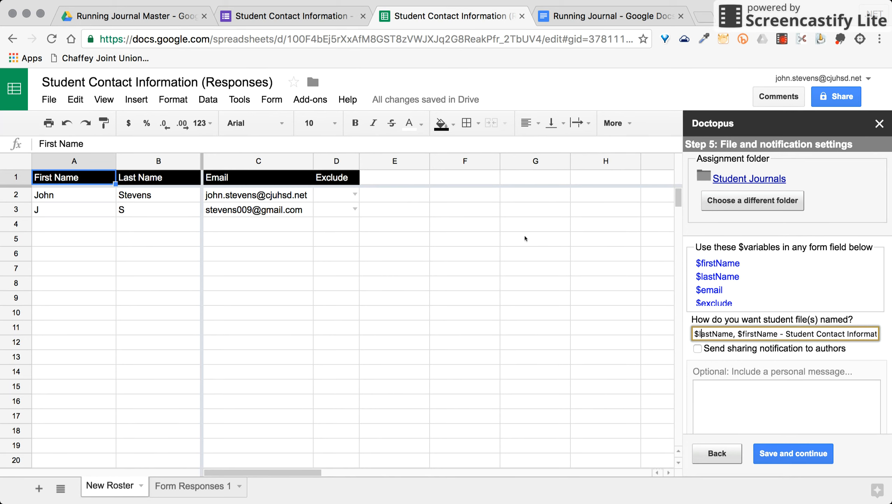
left_click(205, 486)
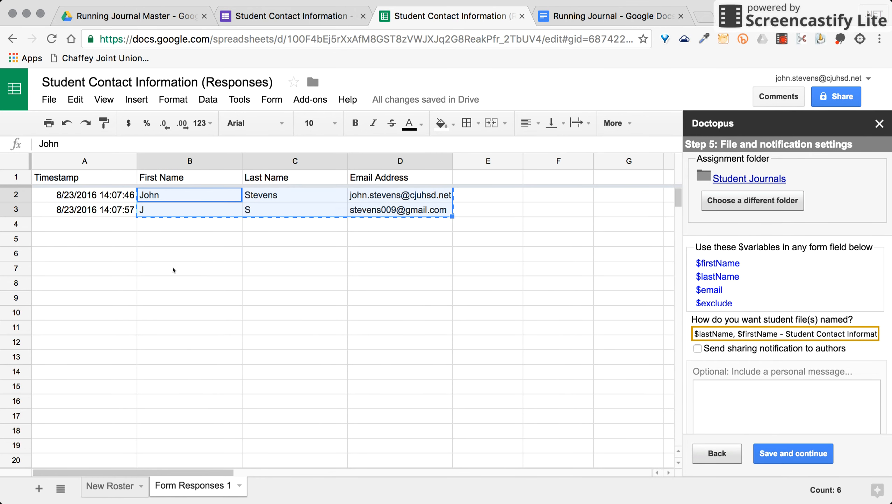
left_click(180, 239)
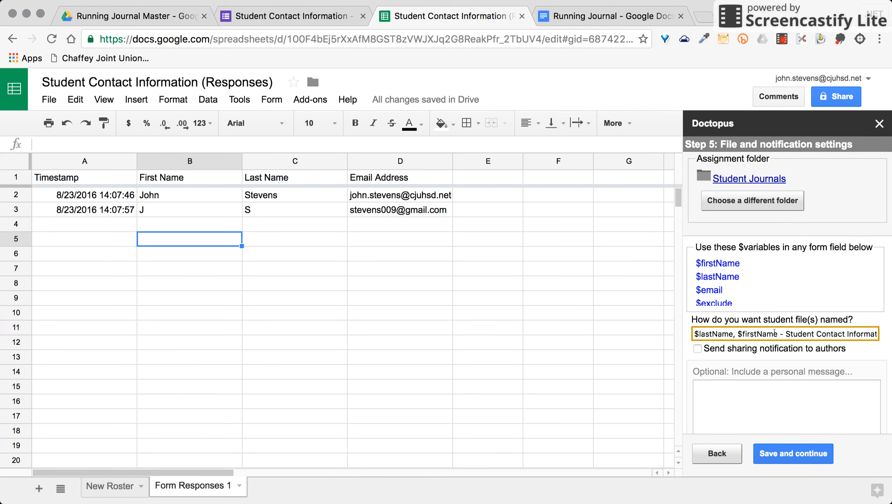
left_click_drag(199, 198, 284, 197)
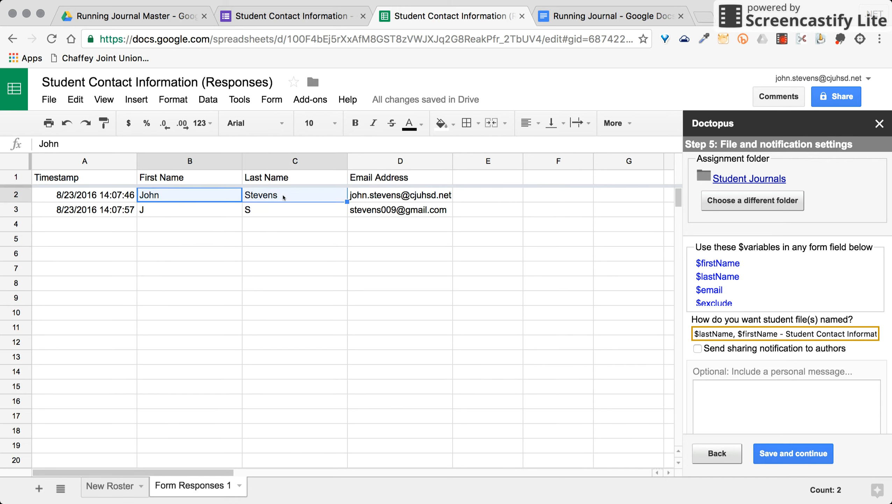
left_click(287, 207)
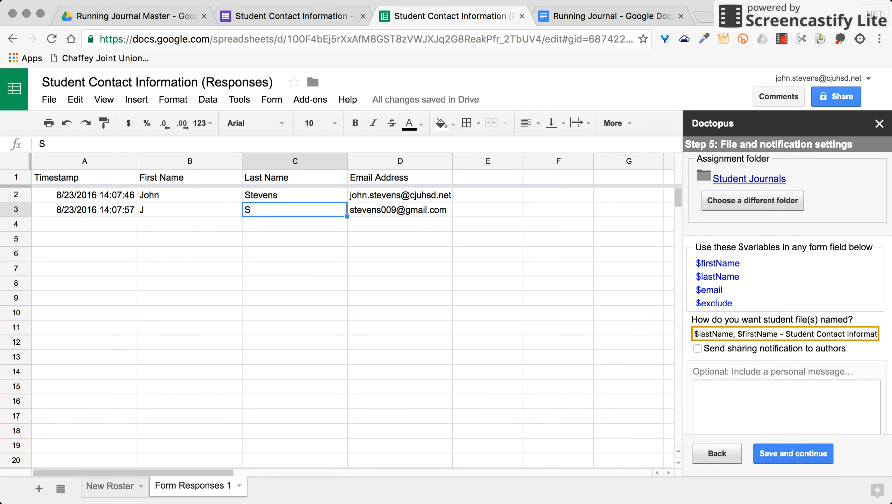
- Name student files '$lastName, $firstName - Running Journal' and save the Step 5 settings
left_click(748, 333)
left_click_drag(788, 334, 890, 331)
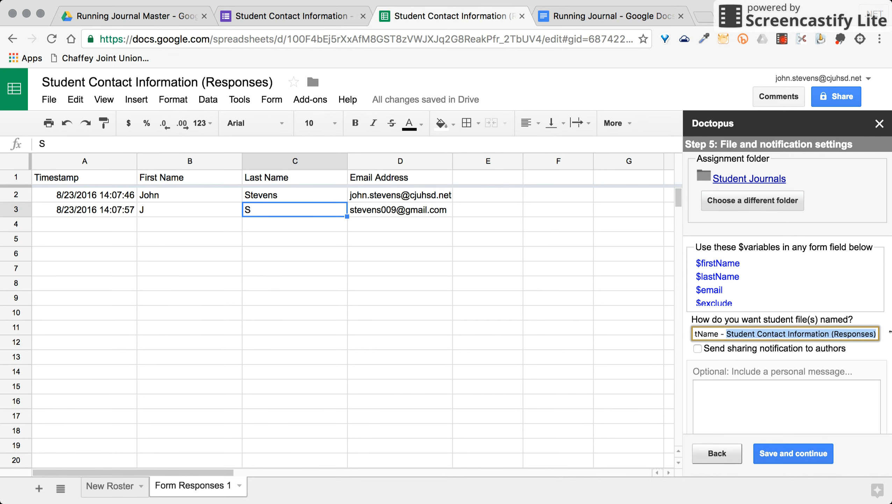
type("Jou")
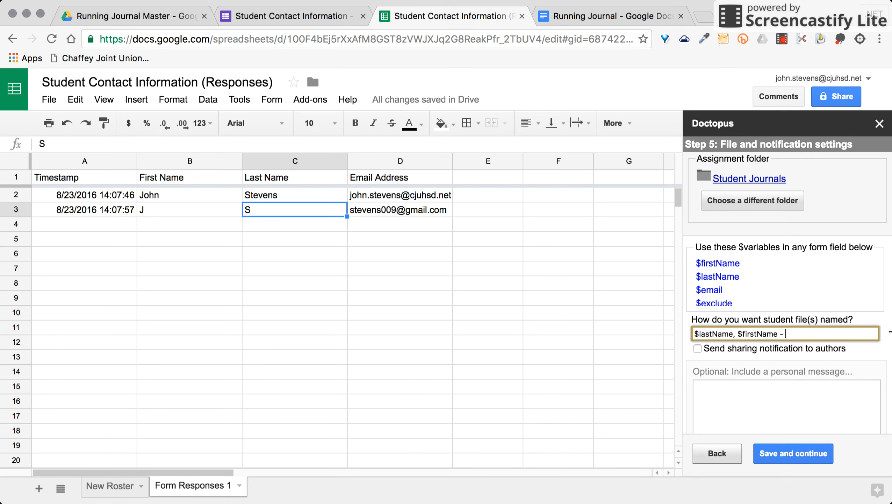
type("Running Journal")
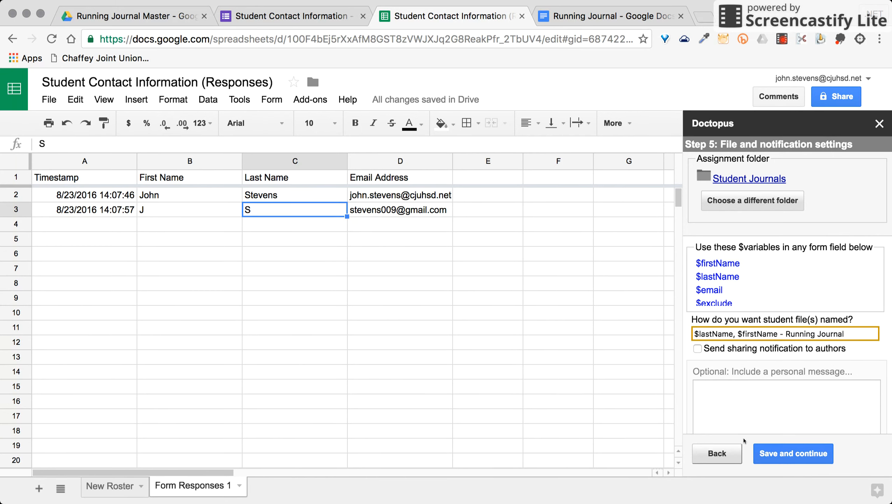
left_click(773, 454)
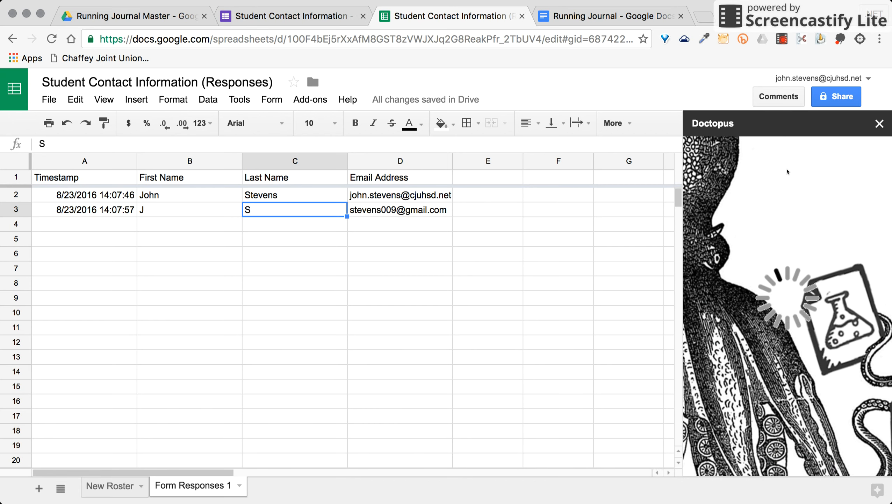